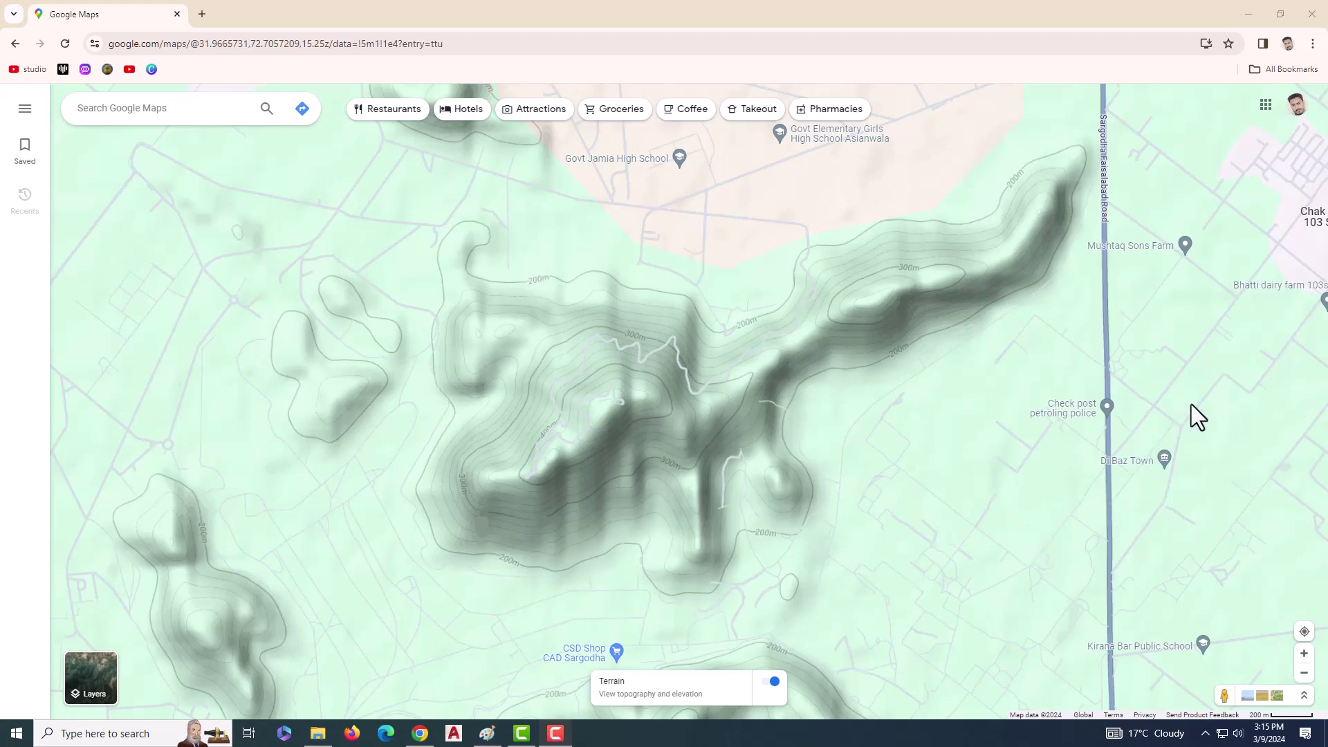
Measure the distance along the road east of the Check post petroling police marker, from the crossroads to the next junction northeast.
scroll(1175, 407, up, 5)
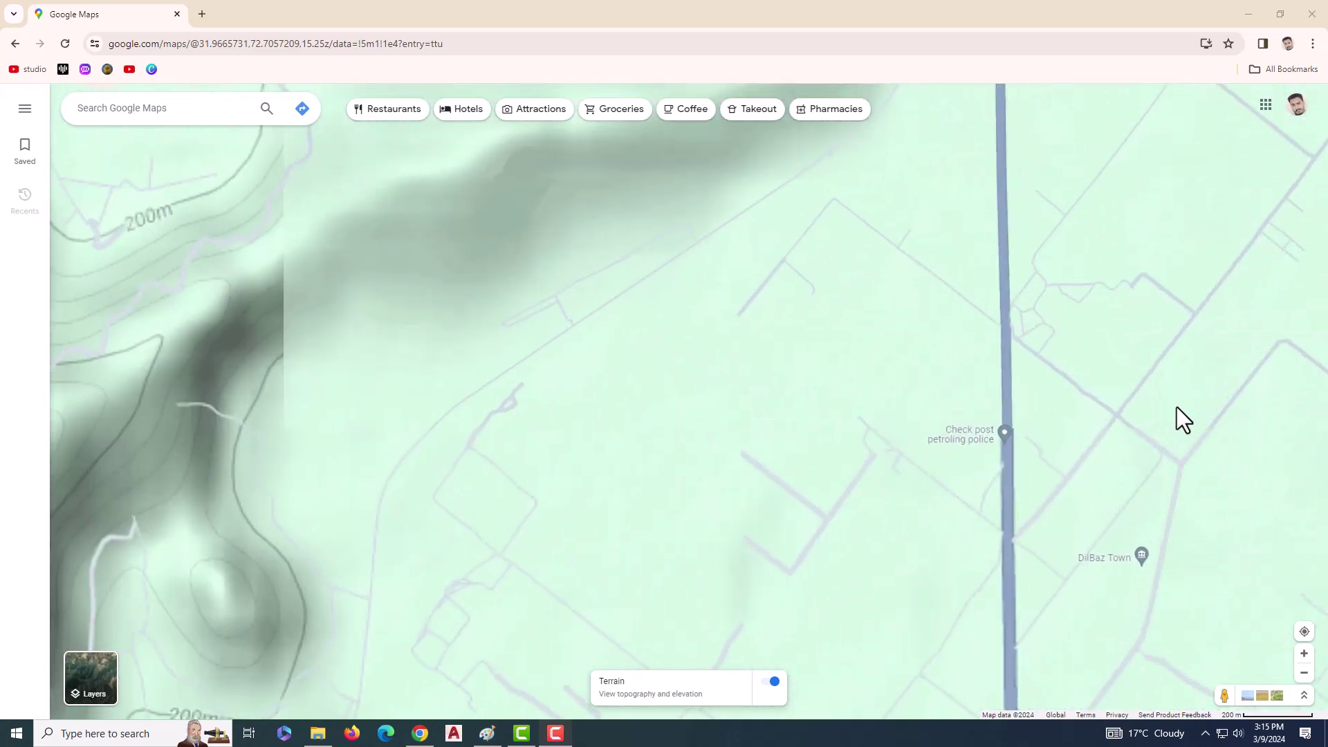
scroll(1139, 413, up, 5)
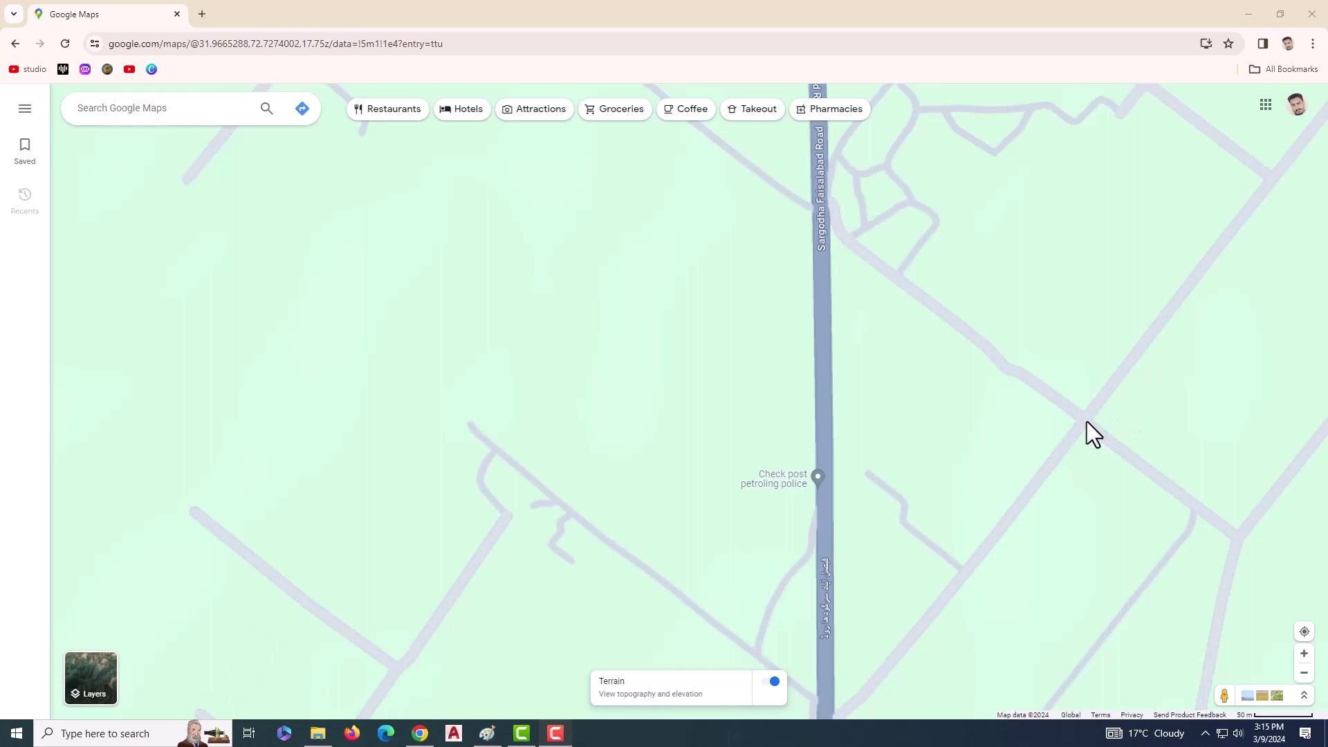
right_click(1086, 421)
click(1136, 632)
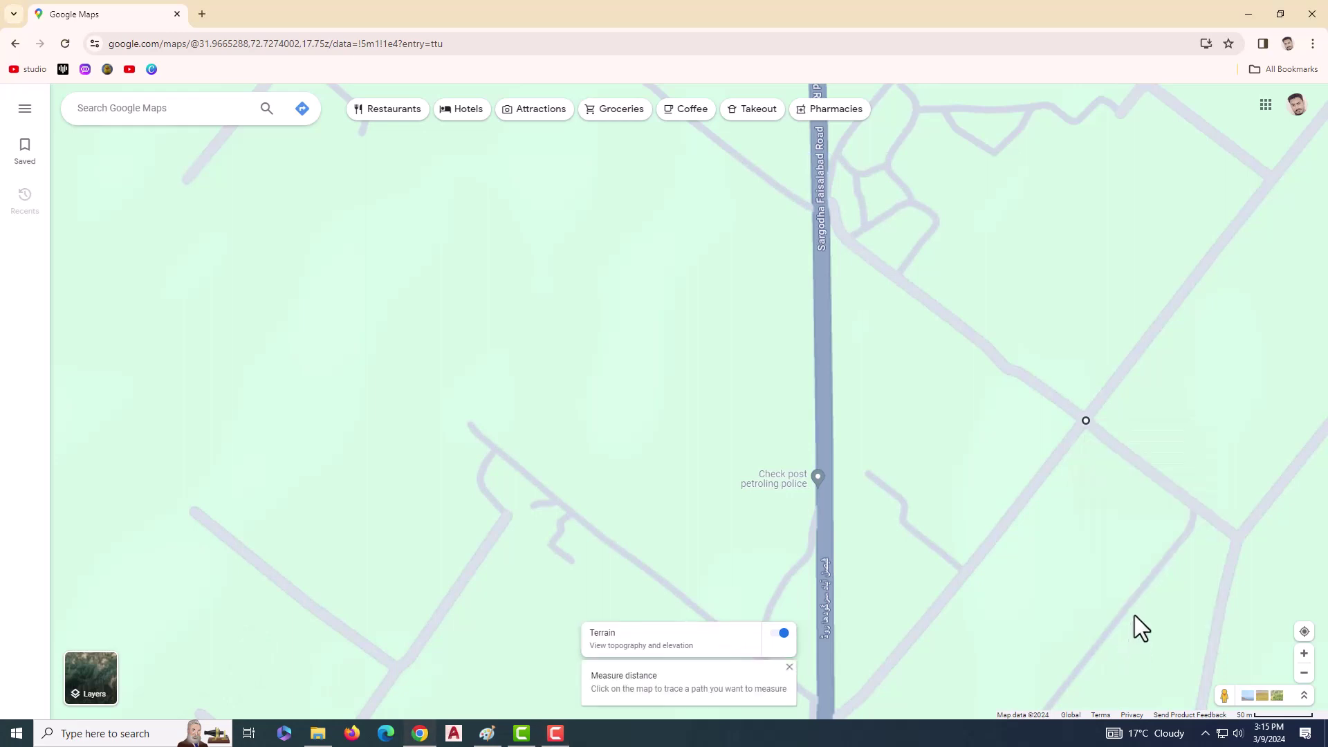
scroll(1086, 384, down, 2)
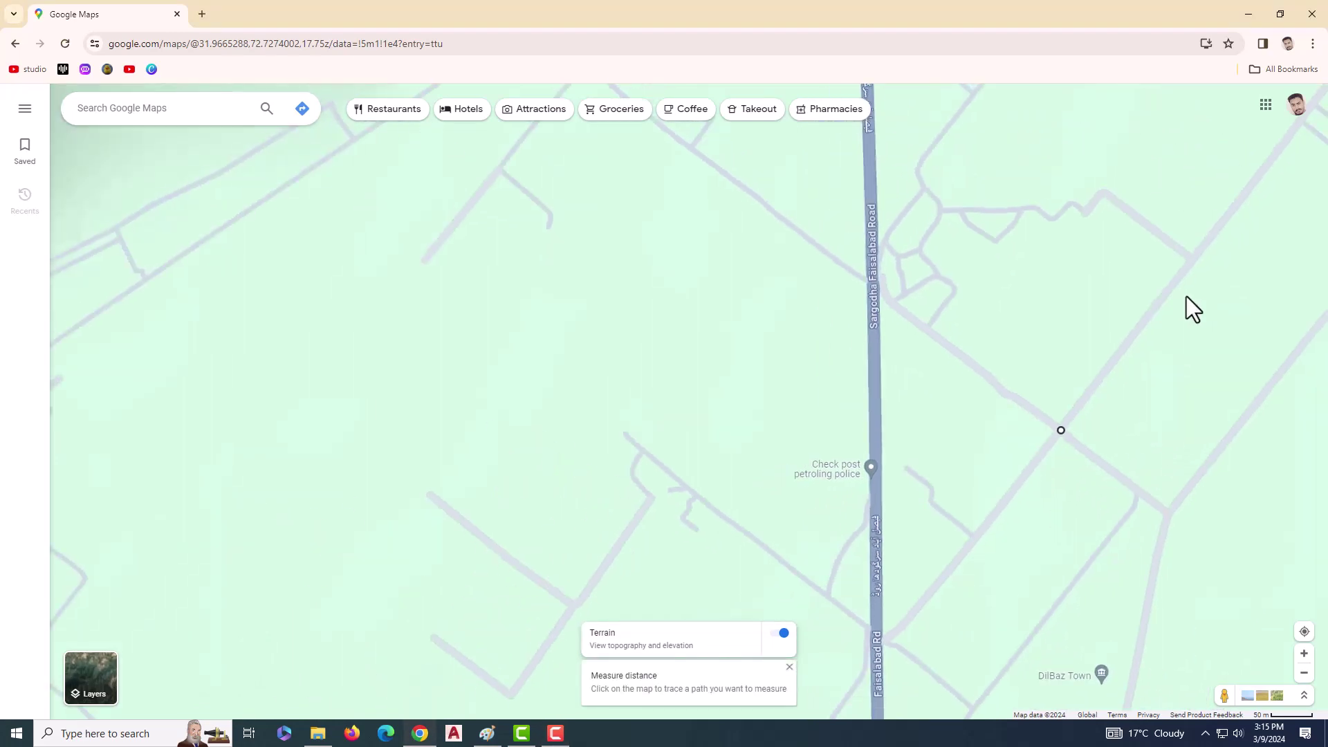
scroll(1190, 313, down, 2)
scroll(1227, 249, up, 5)
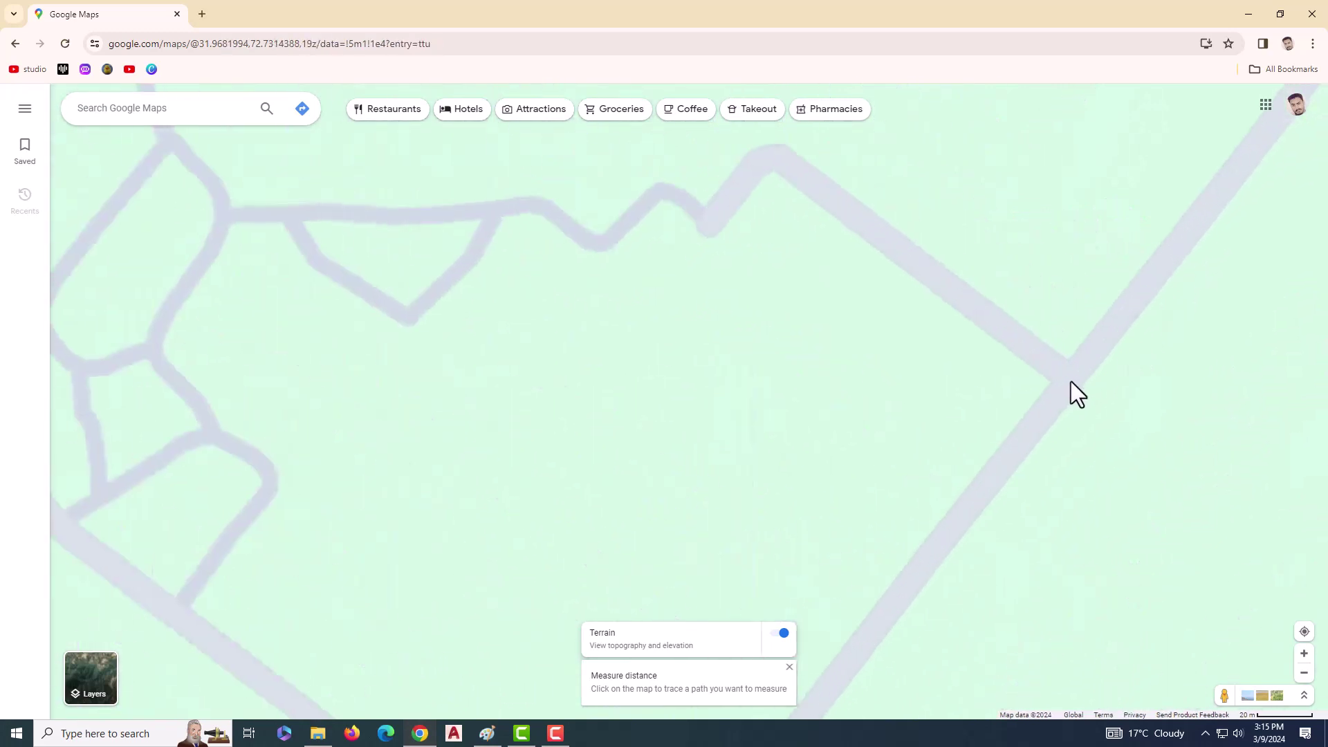
click(1071, 382)
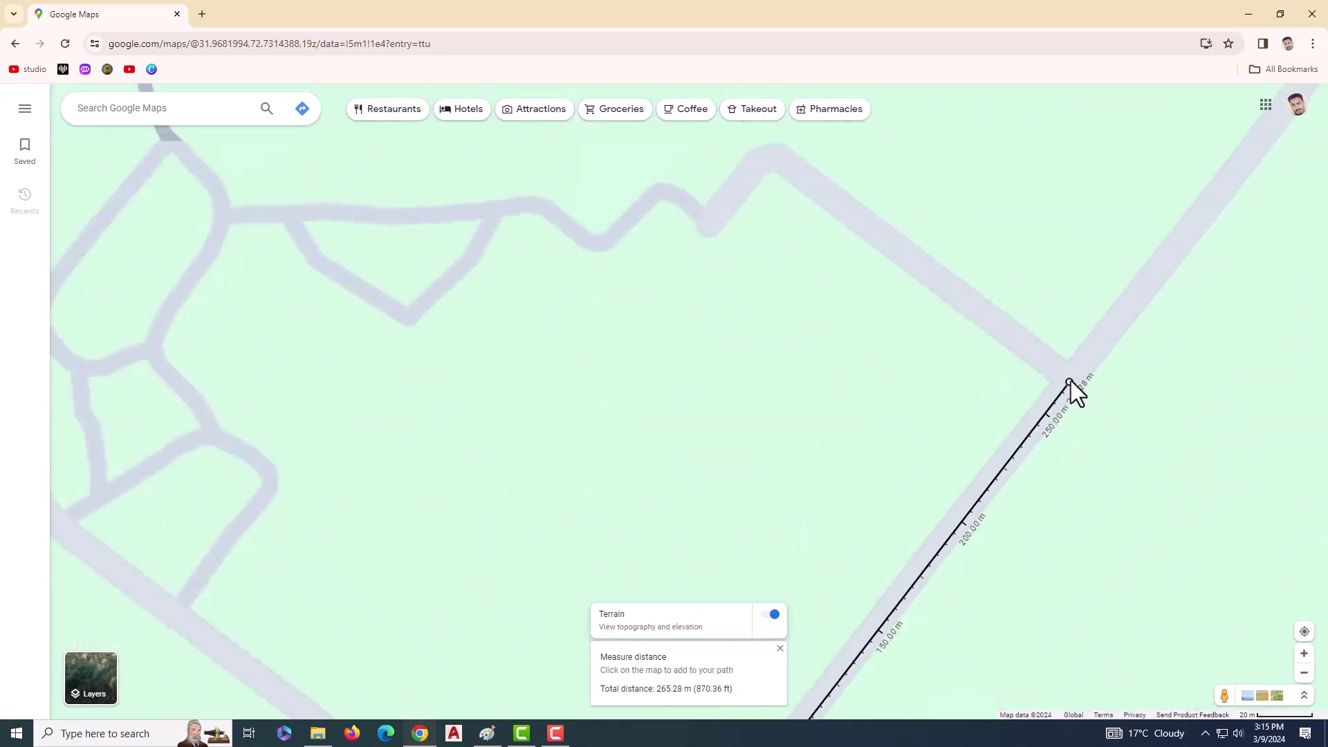
Frame the main hill's terrain contours together with the measured road segment in one map view.
scroll(1071, 390, down, 8)
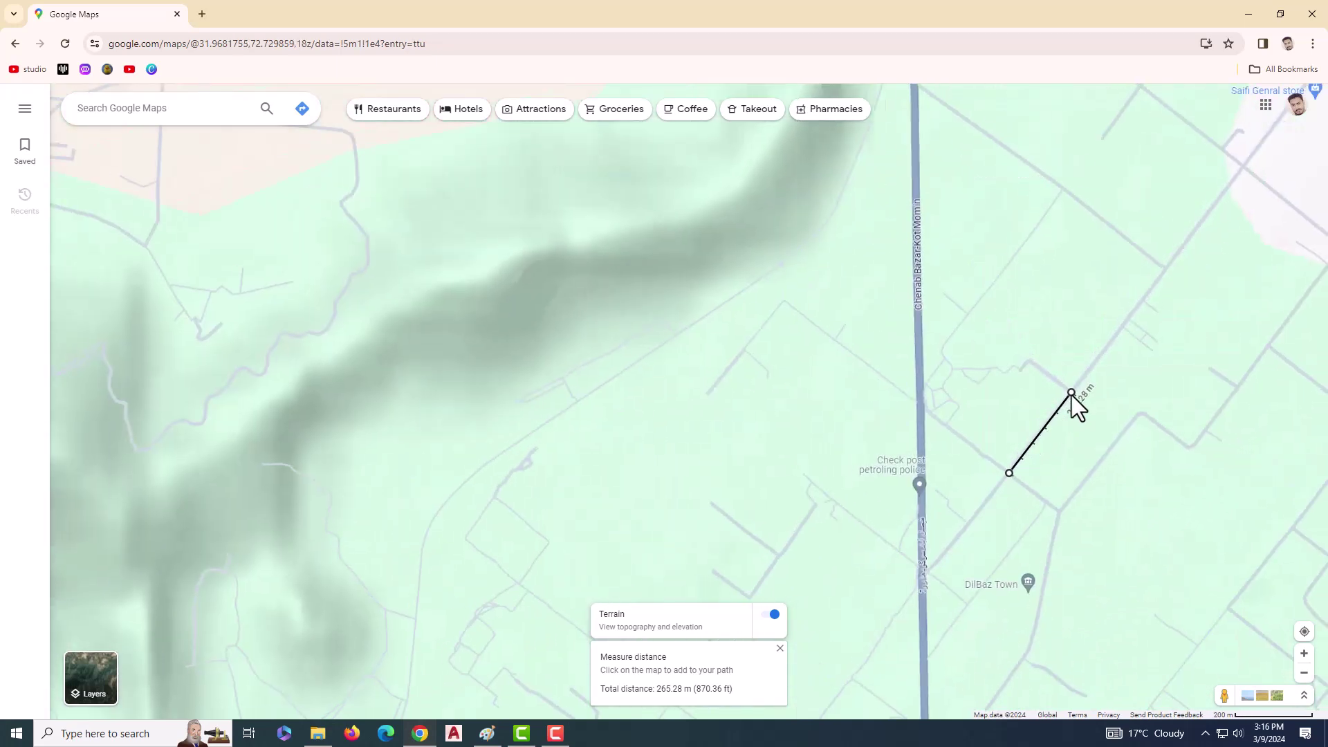
scroll(1072, 395, down, 6)
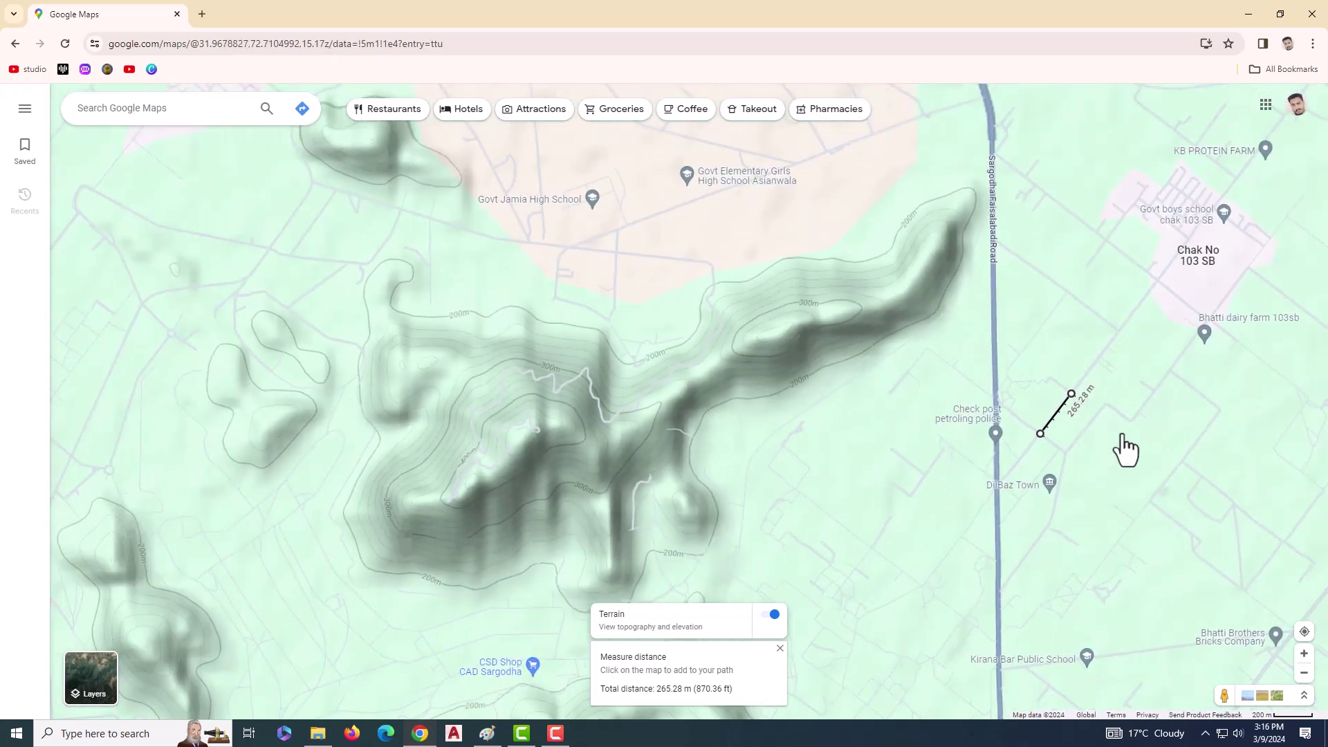
scroll(1122, 435, down, 2)
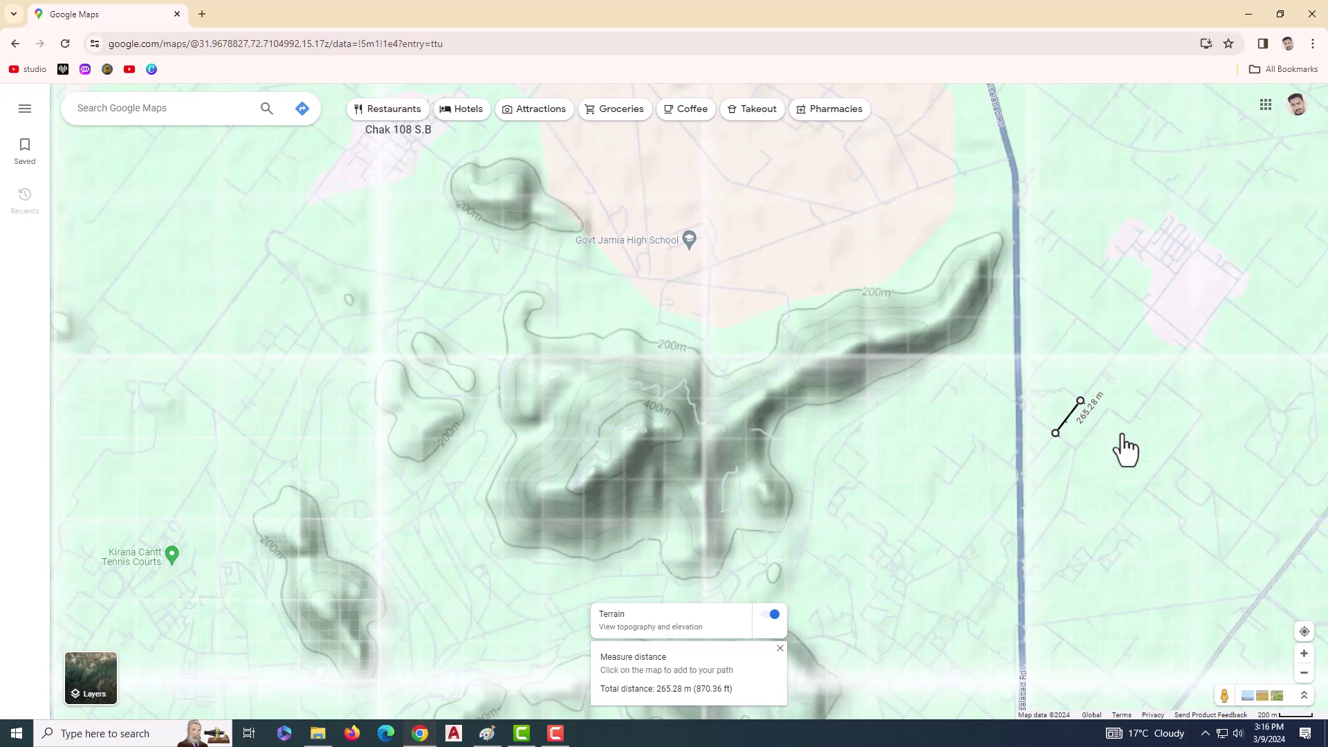
scroll(796, 482, up, 1)
drag(797, 493, 760, 425)
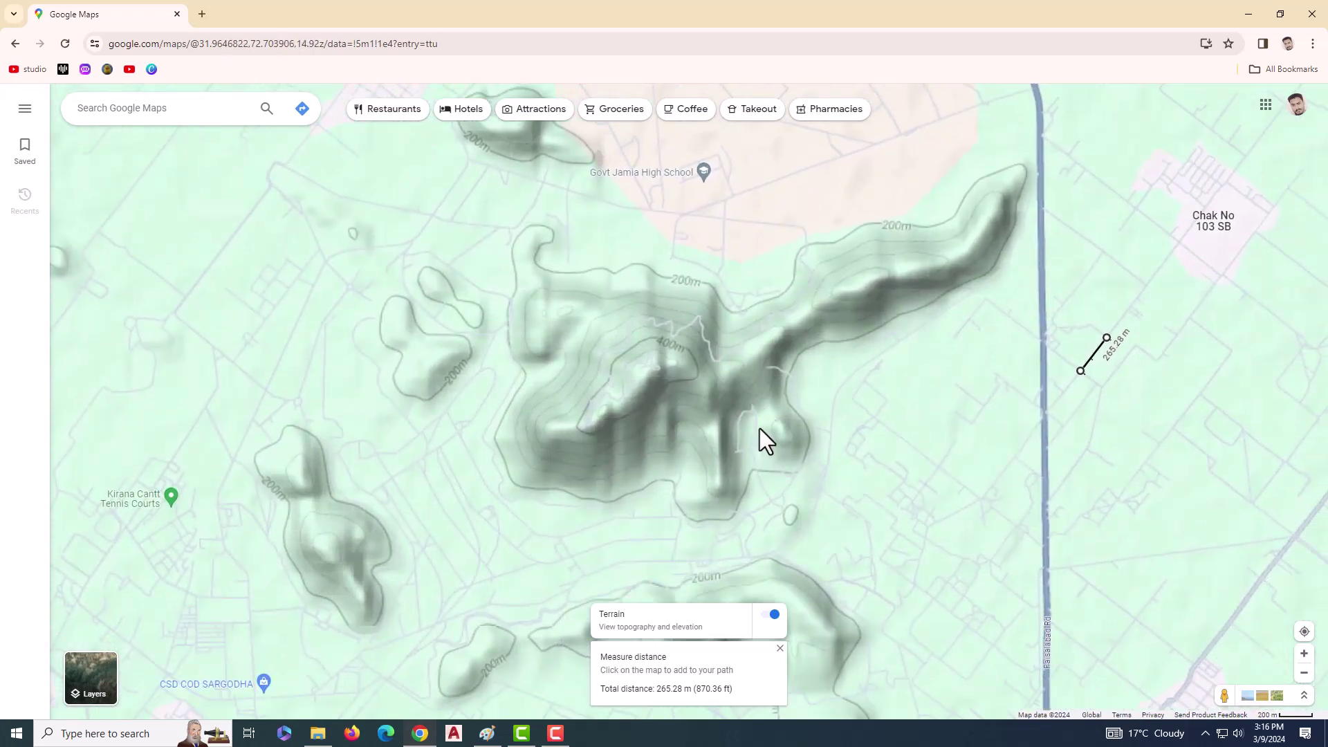
scroll(759, 428, up, 2)
drag(785, 443, 676, 474)
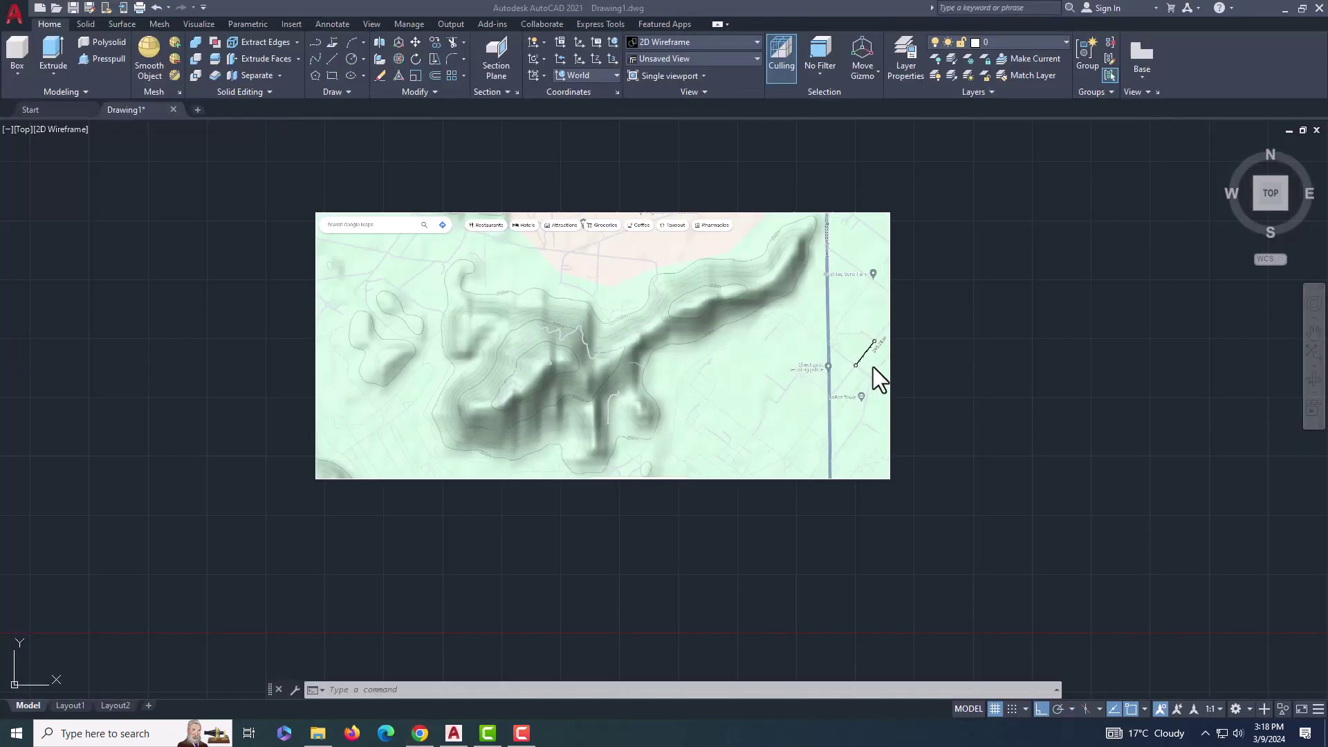
Set the fade of the attached map image to 57.
scroll(875, 365, up, 3)
scroll(864, 327, up, 4)
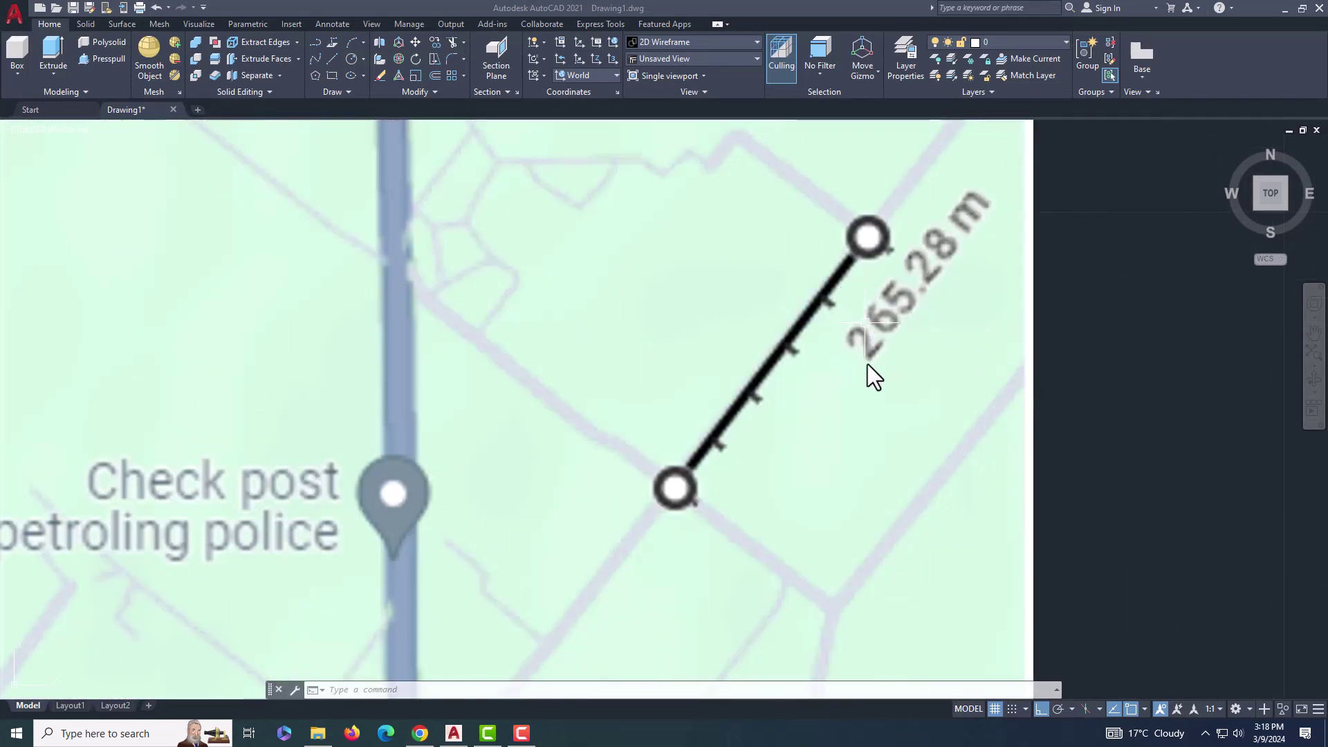
click(1079, 388)
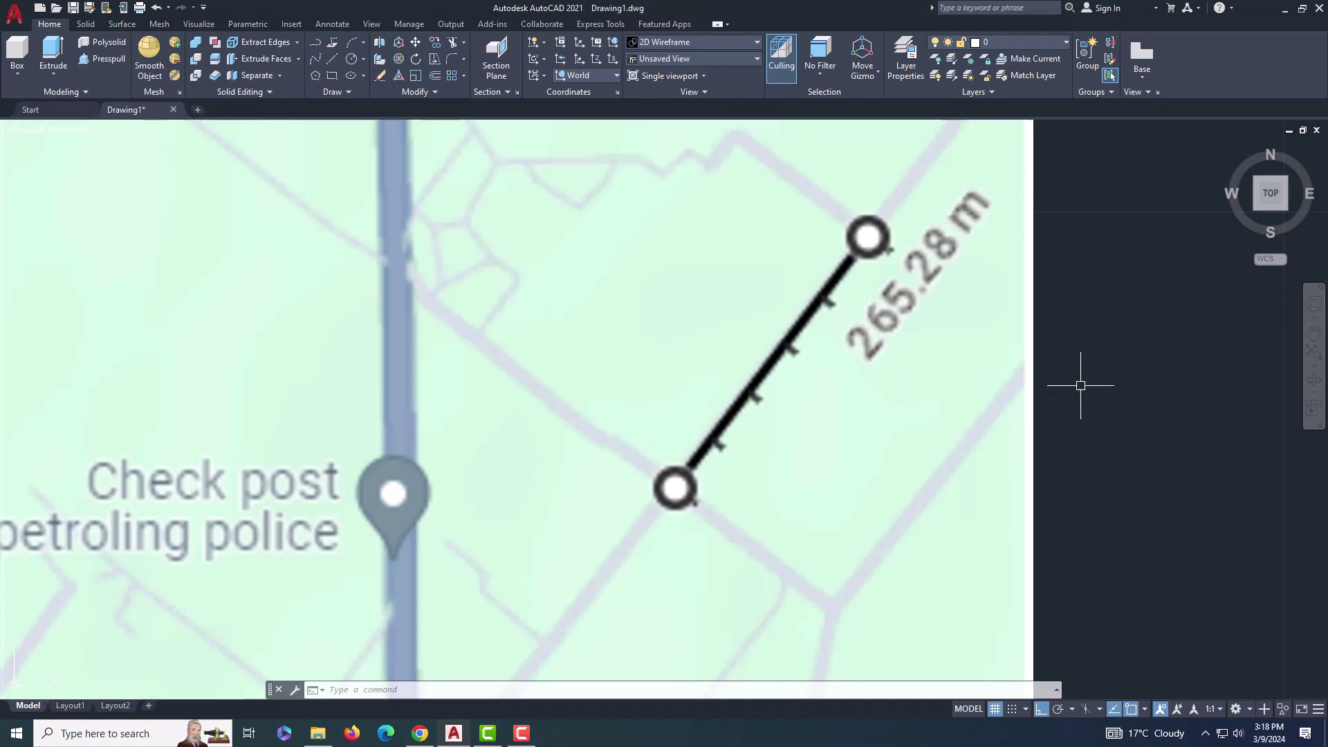
click(1022, 446)
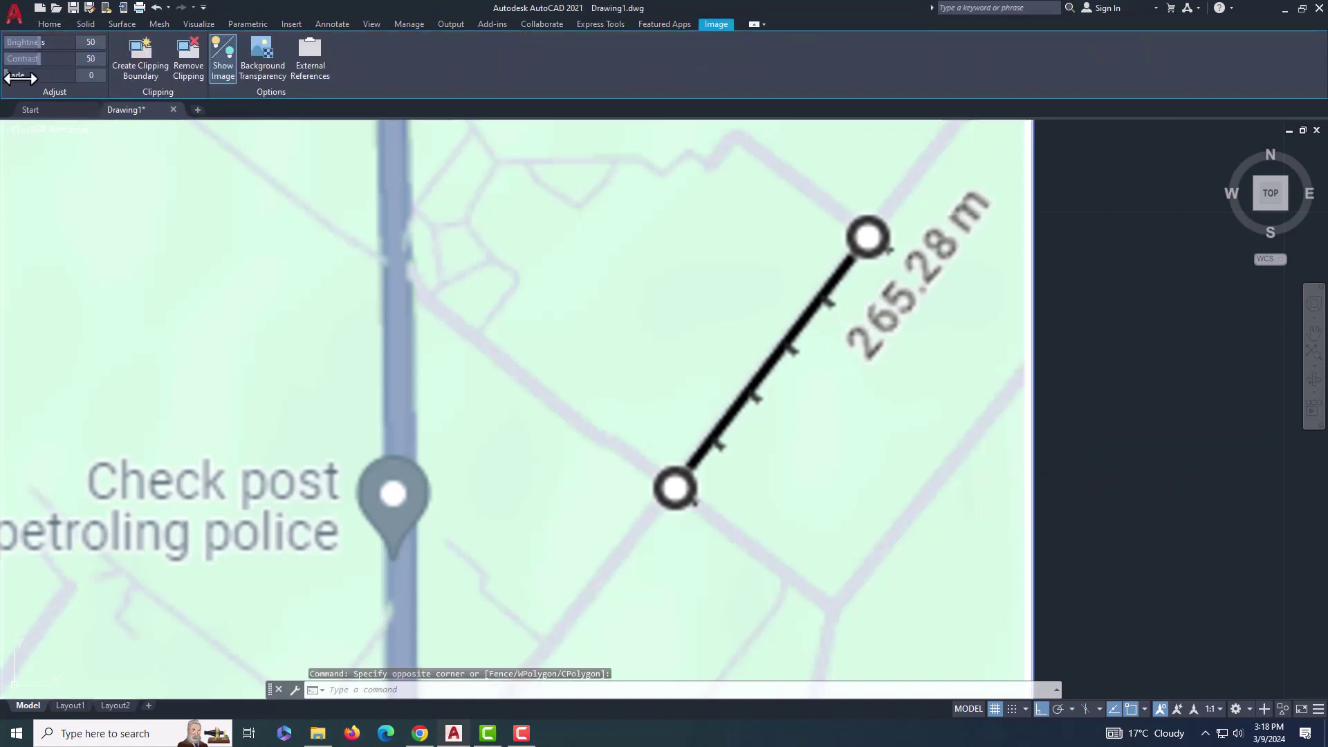
drag(21, 78, 45, 75)
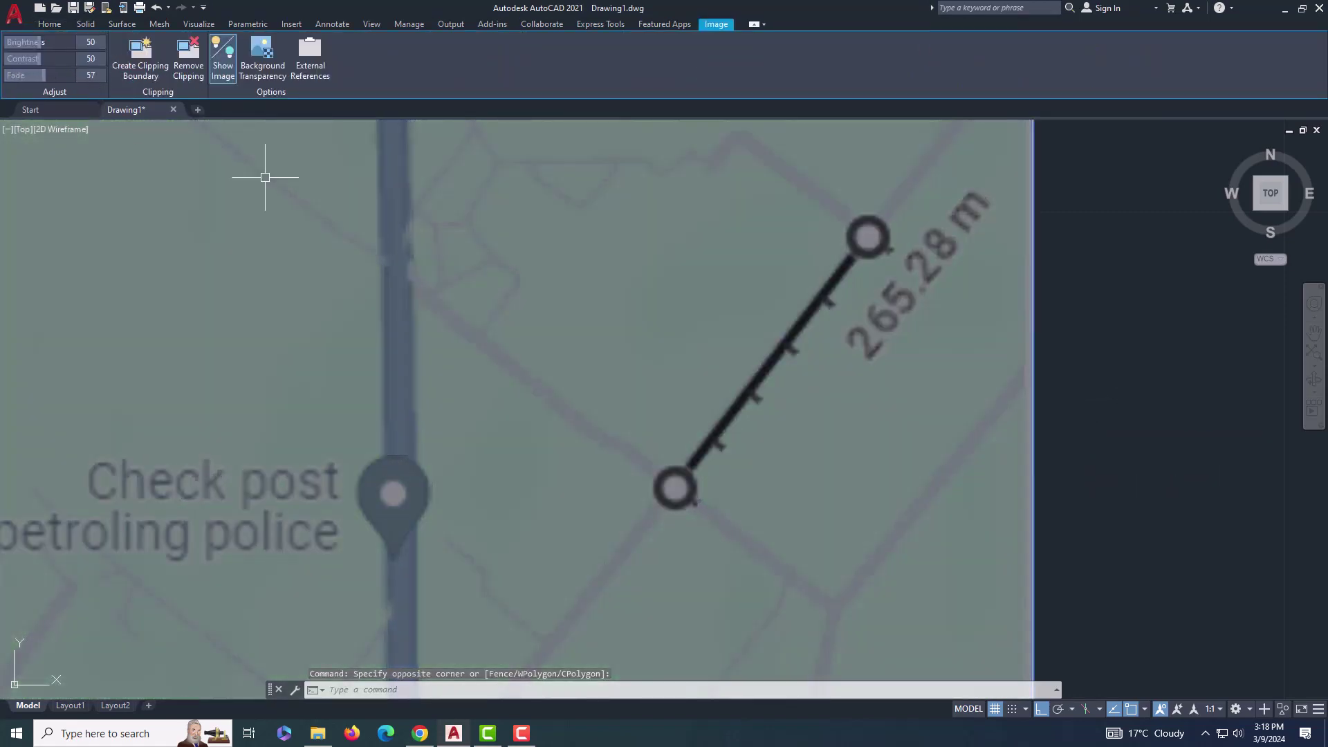
key(Escape)
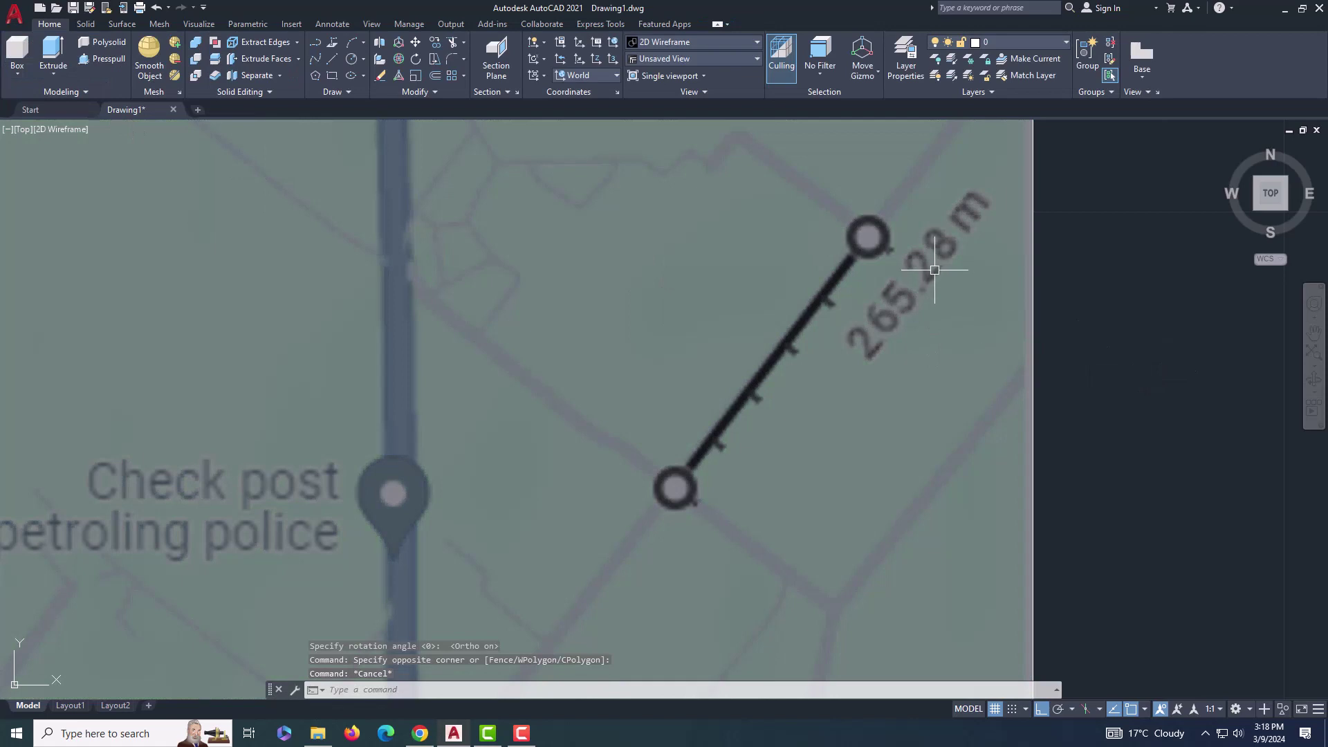
text(l)
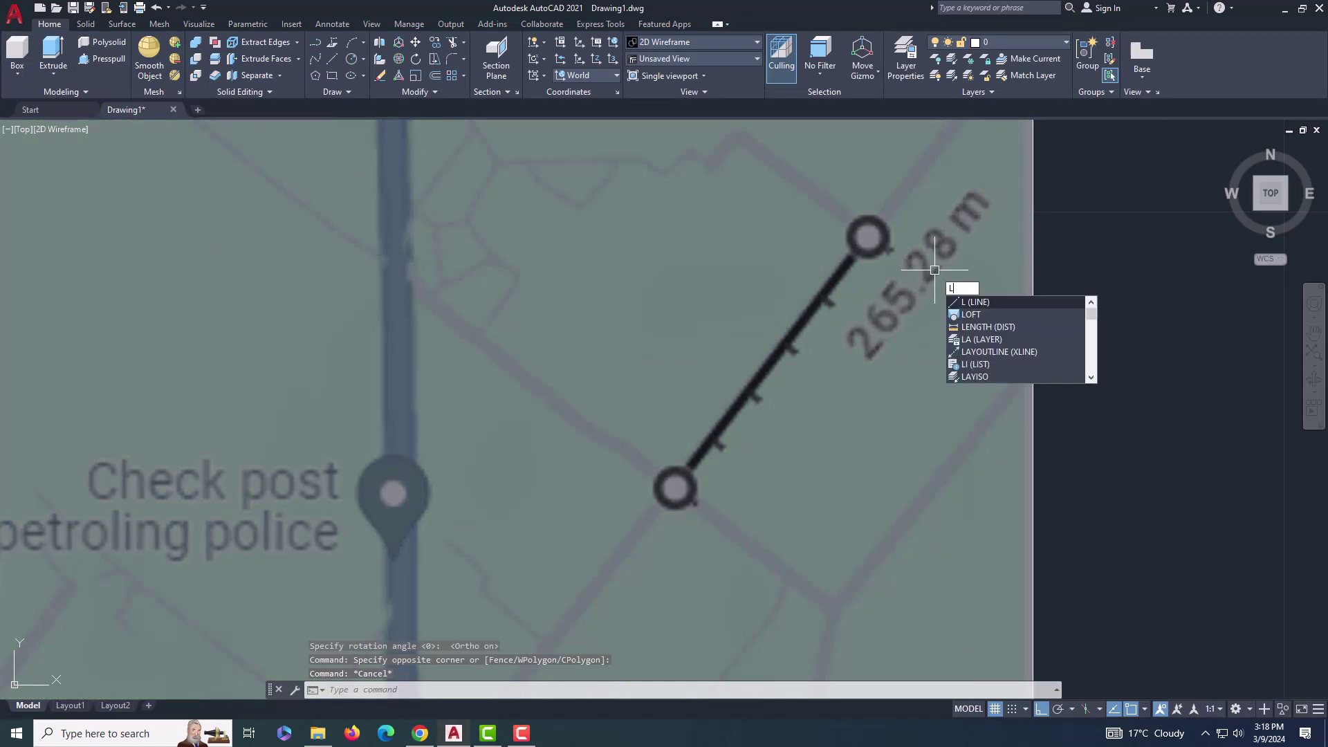
key(Escape)
text(c)
key(Return)
scroll(675, 487, up, 5)
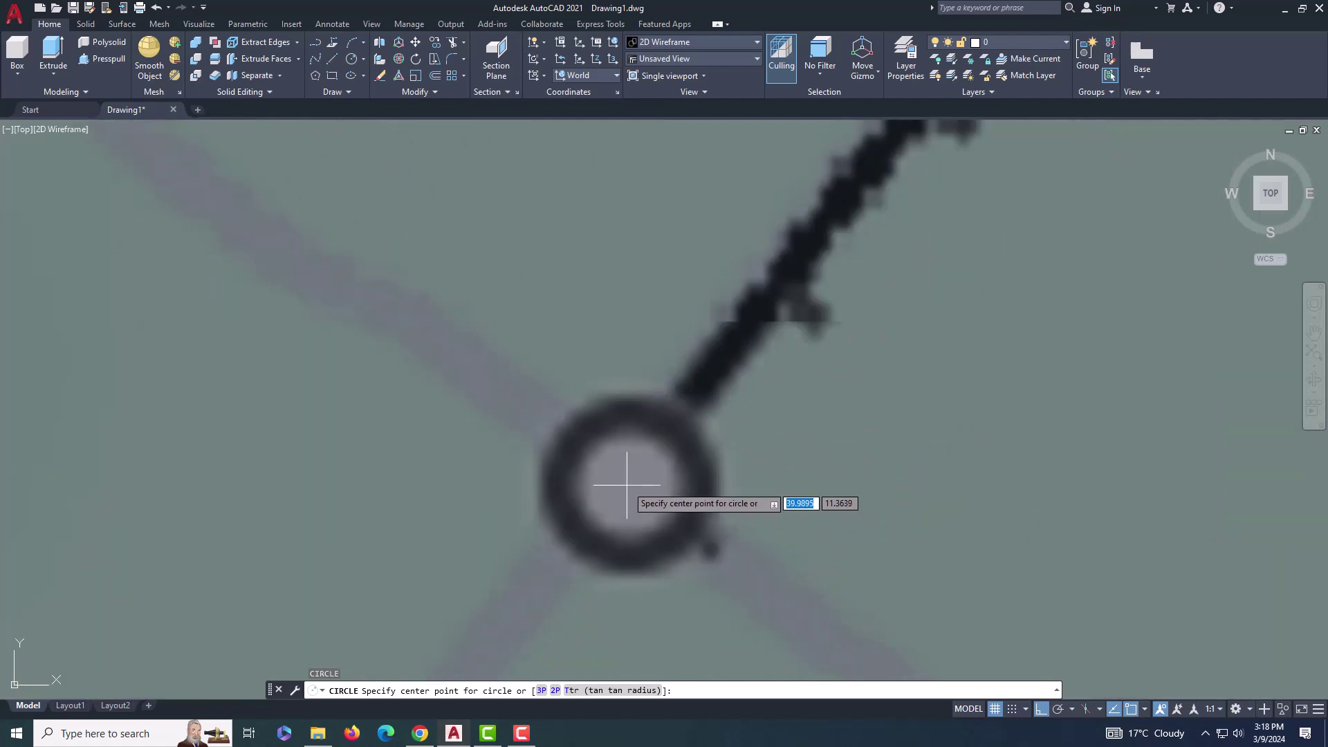
key(Escape)
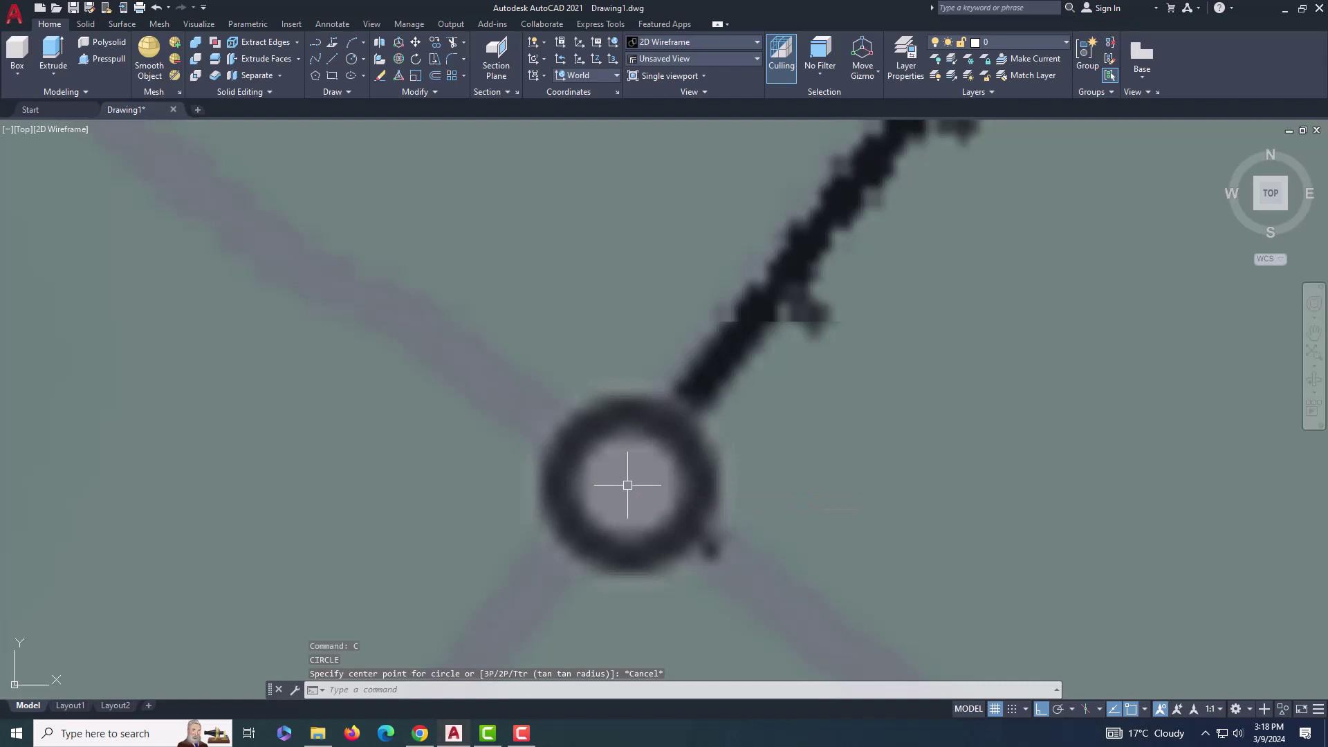
Draw a line about 1.3 units long over the map's measured segment, joining the centres of its two end circles with Ortho off.
text(l)
key(Return)
click(629, 538)
scroll(640, 539, down, 5)
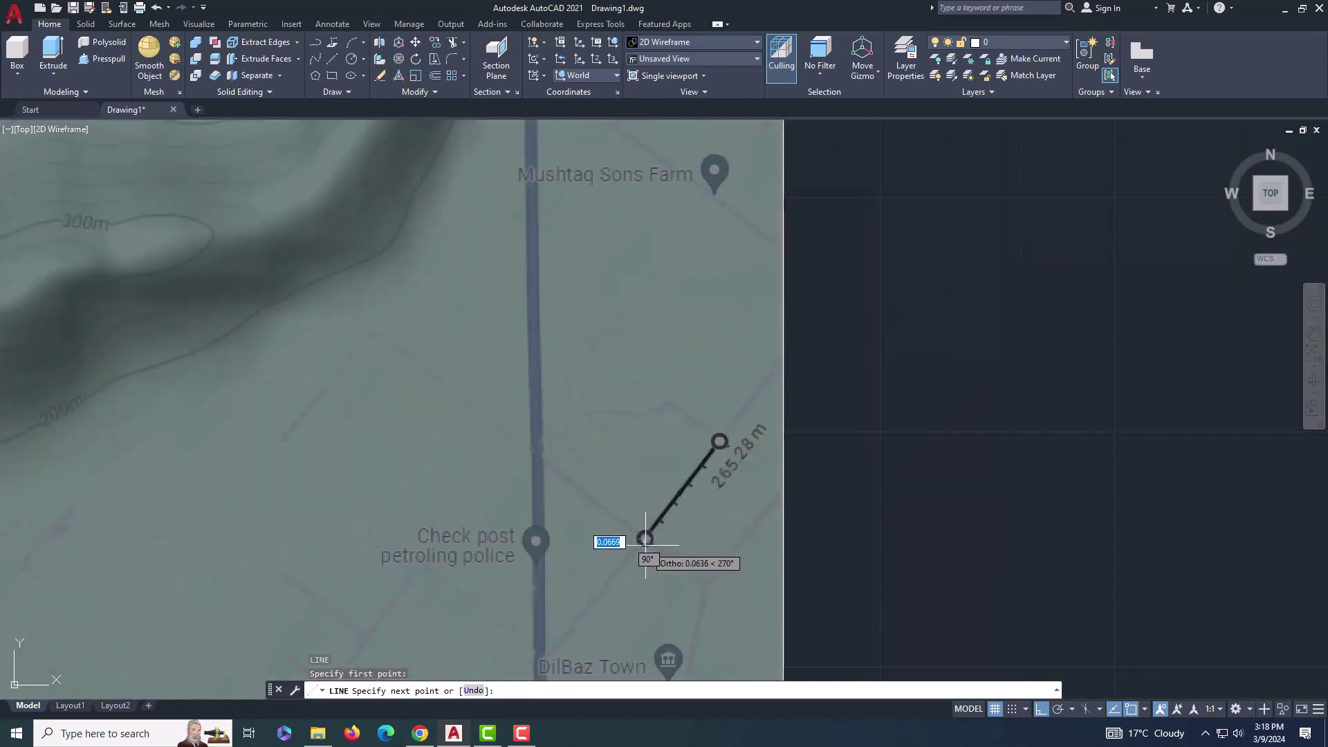
scroll(706, 477, up, 5)
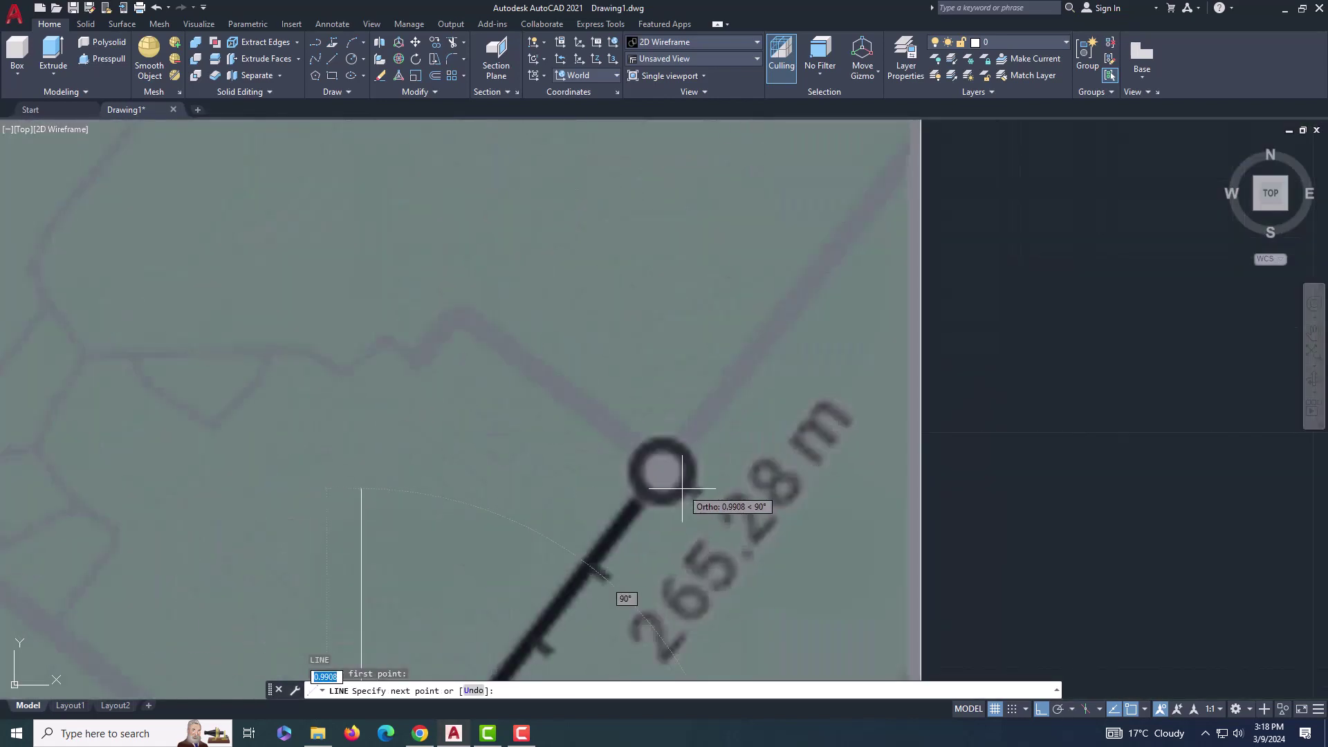
key(F8)
scroll(658, 456, up, 3)
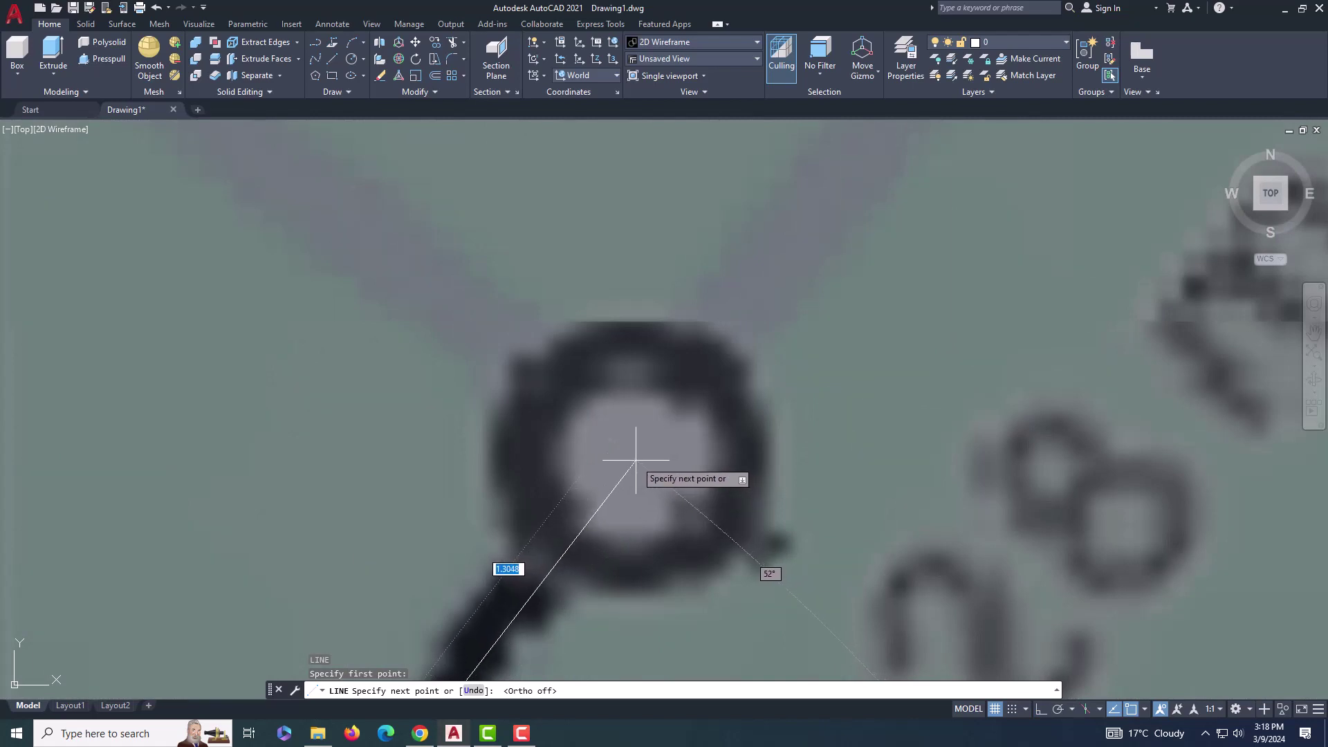
scroll(726, 477, down, 6)
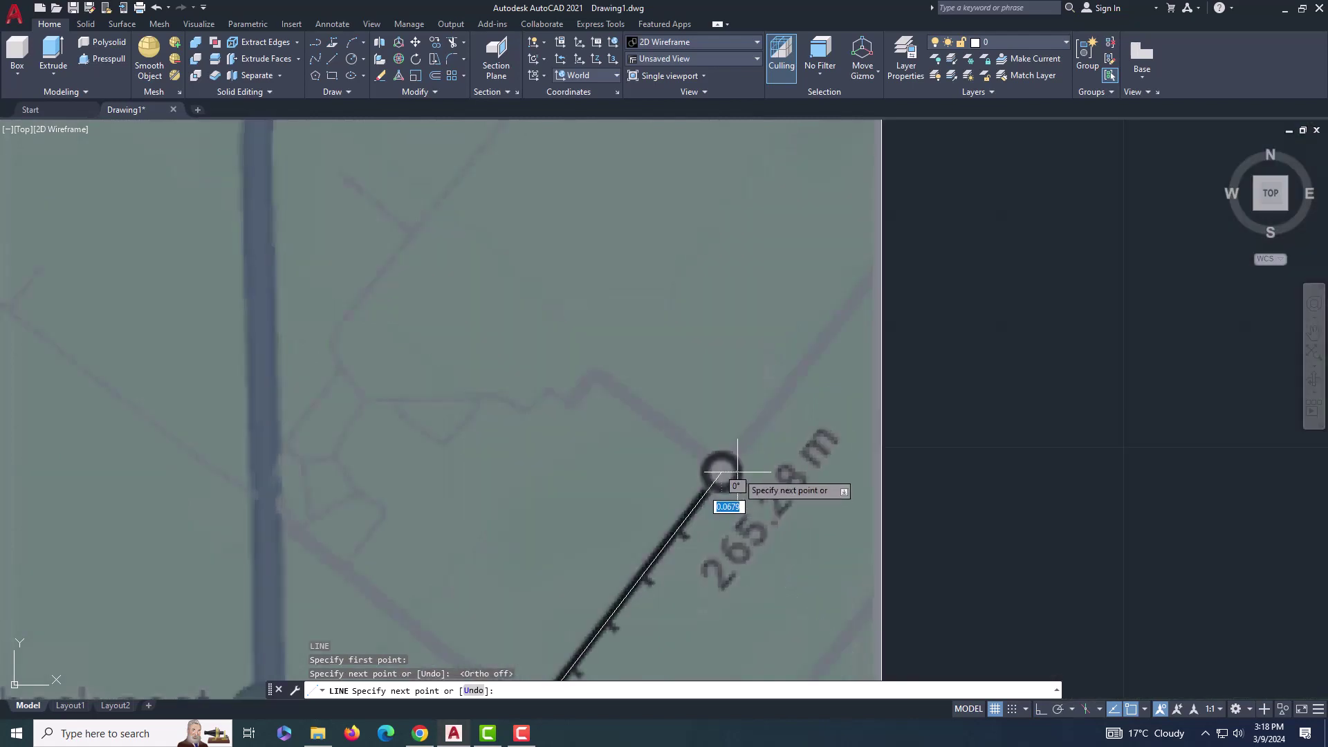
key(Escape)
Scale the map image by reference, using the drawn line's two endpoints as reference length and 265.28 as the new length.
middle_drag(760, 522, 842, 426)
scroll(846, 410, down, 4)
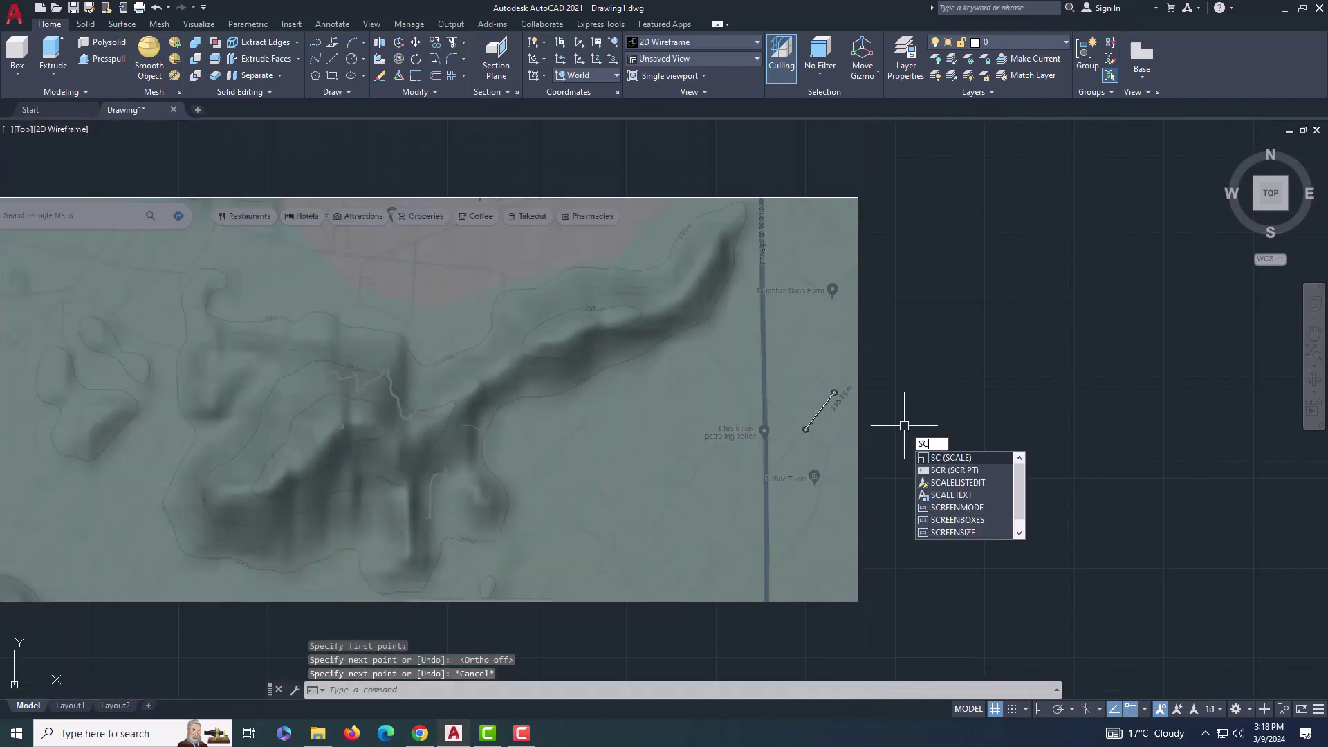
key(Return)
click(911, 471)
click(806, 581)
key(Return)
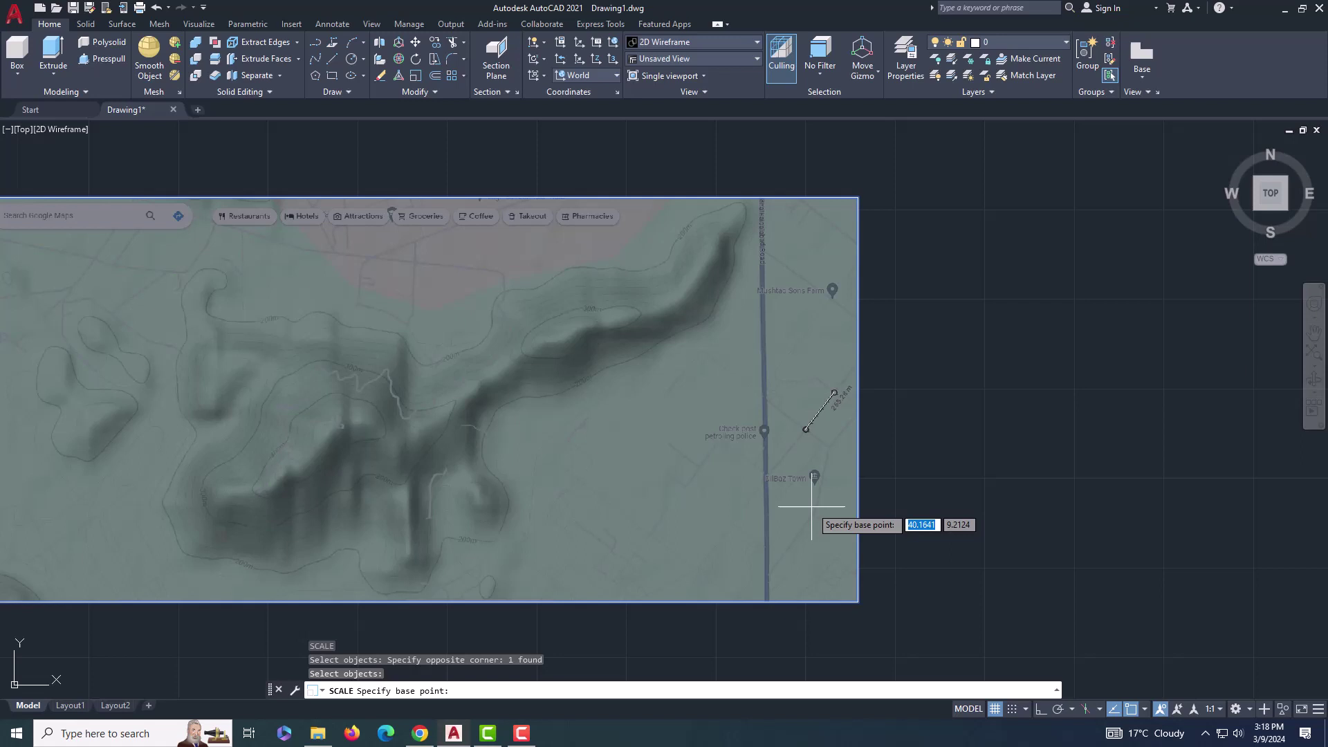
click(813, 499)
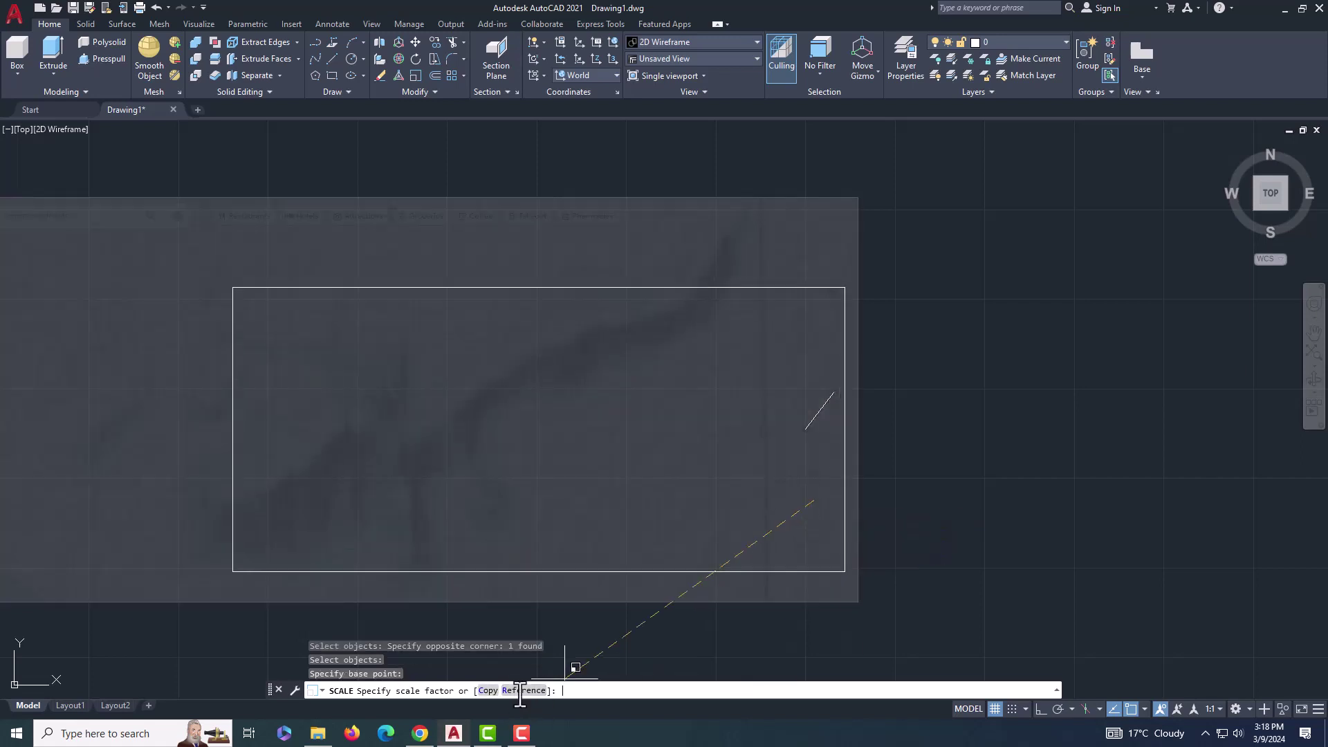
click(520, 690)
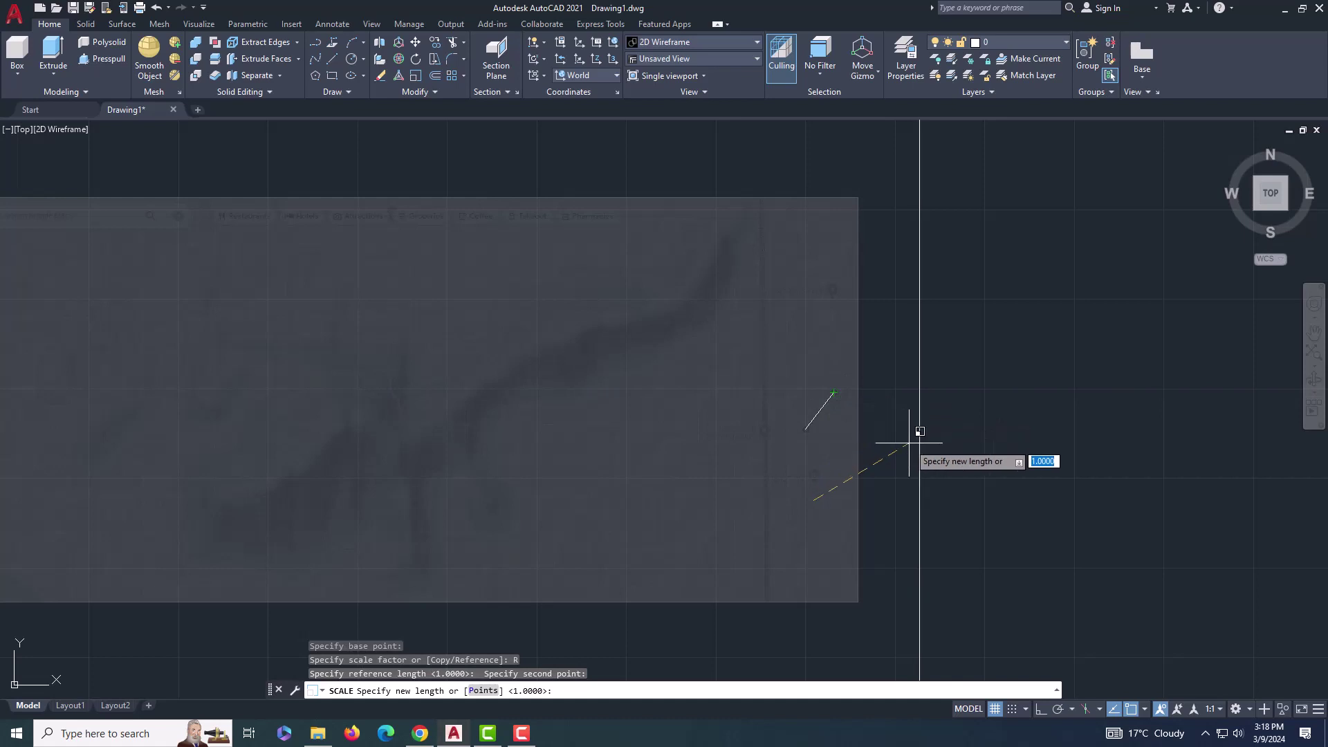
scroll(865, 410, up, 4)
scroll(865, 410, up, 3)
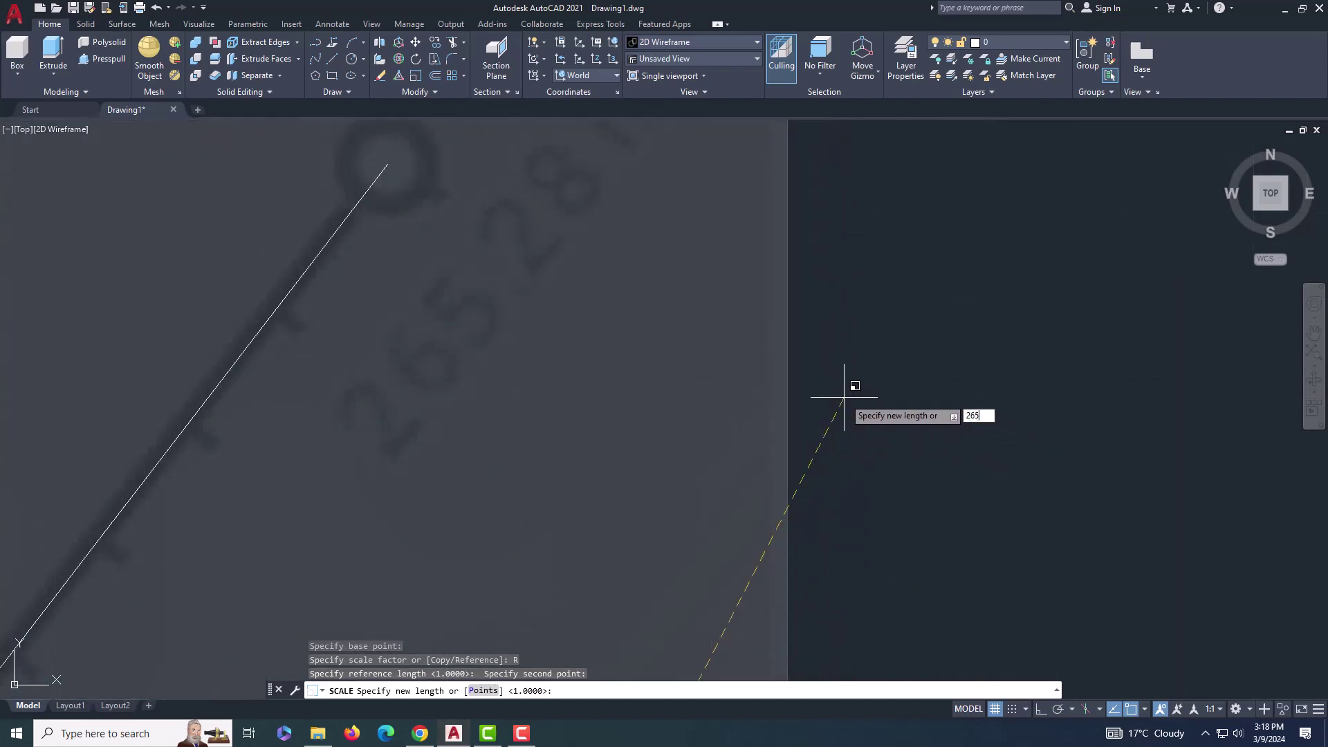
text(8)
key(Return)
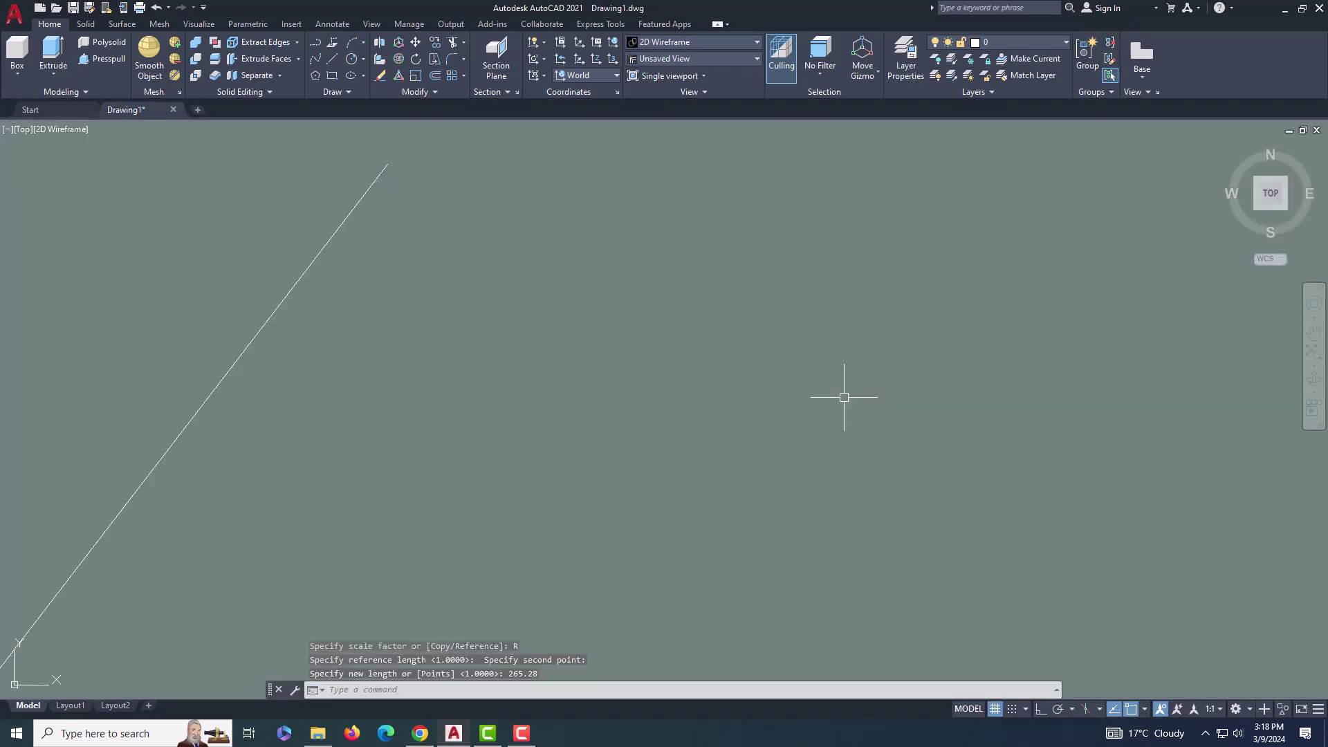
Delete the short reference line left over the scaled map image.
scroll(843, 397, down, 8)
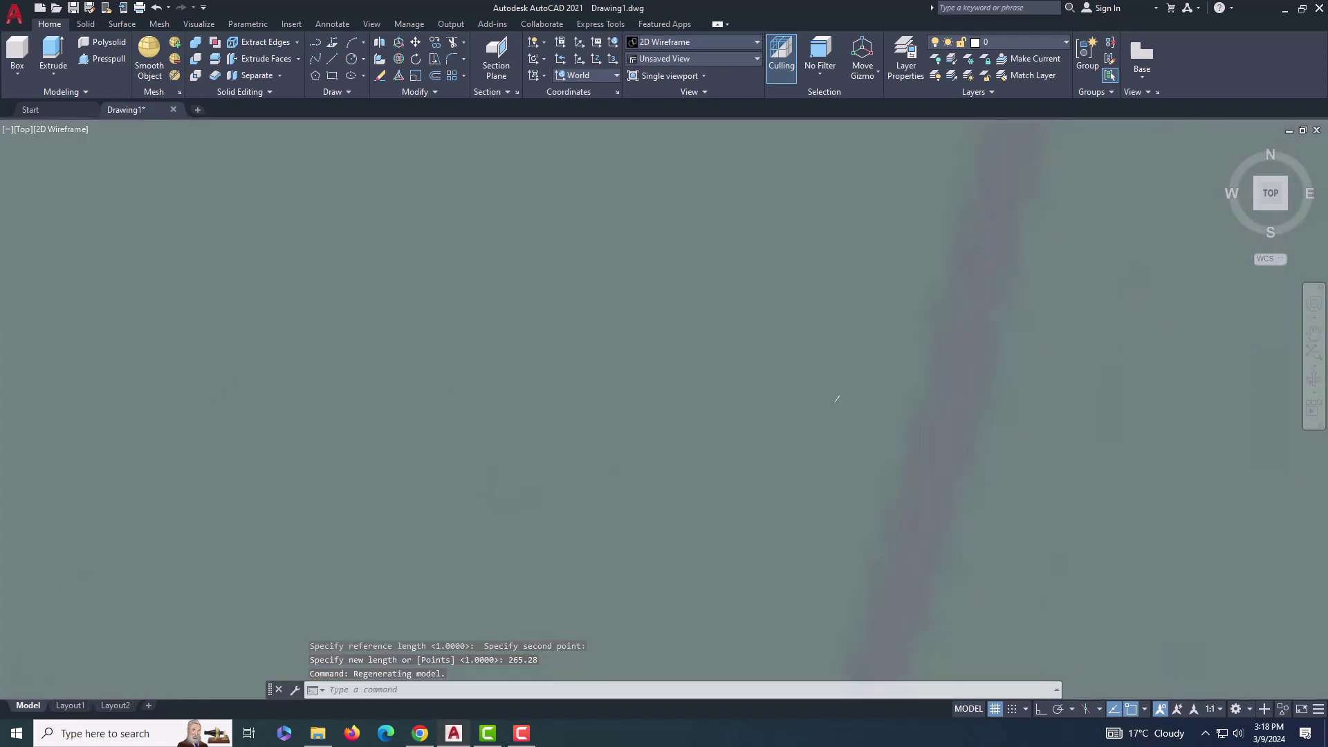
click(808, 385)
click(886, 427)
key(Delete)
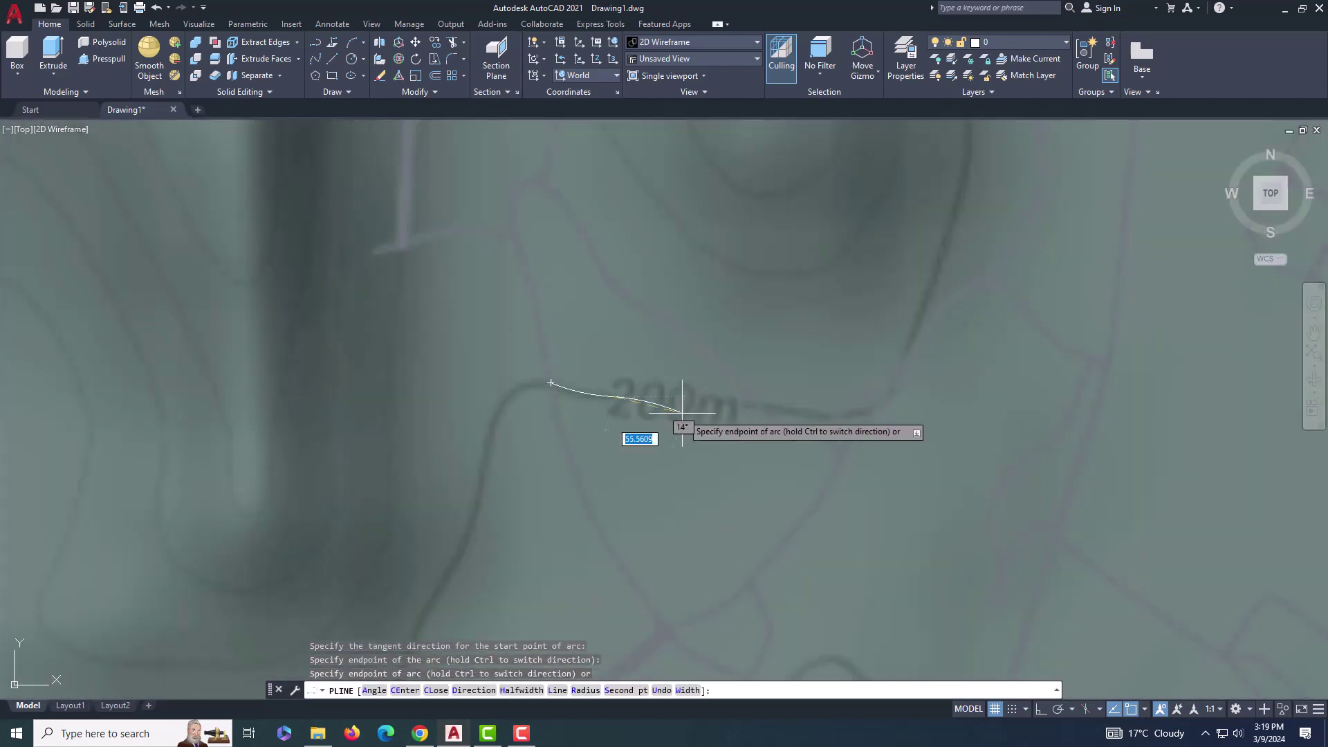
Trace the 200m contour with polyline arcs around the small southeastern knoll up to the gully, undoing the last misplaced arc.
click(903, 290)
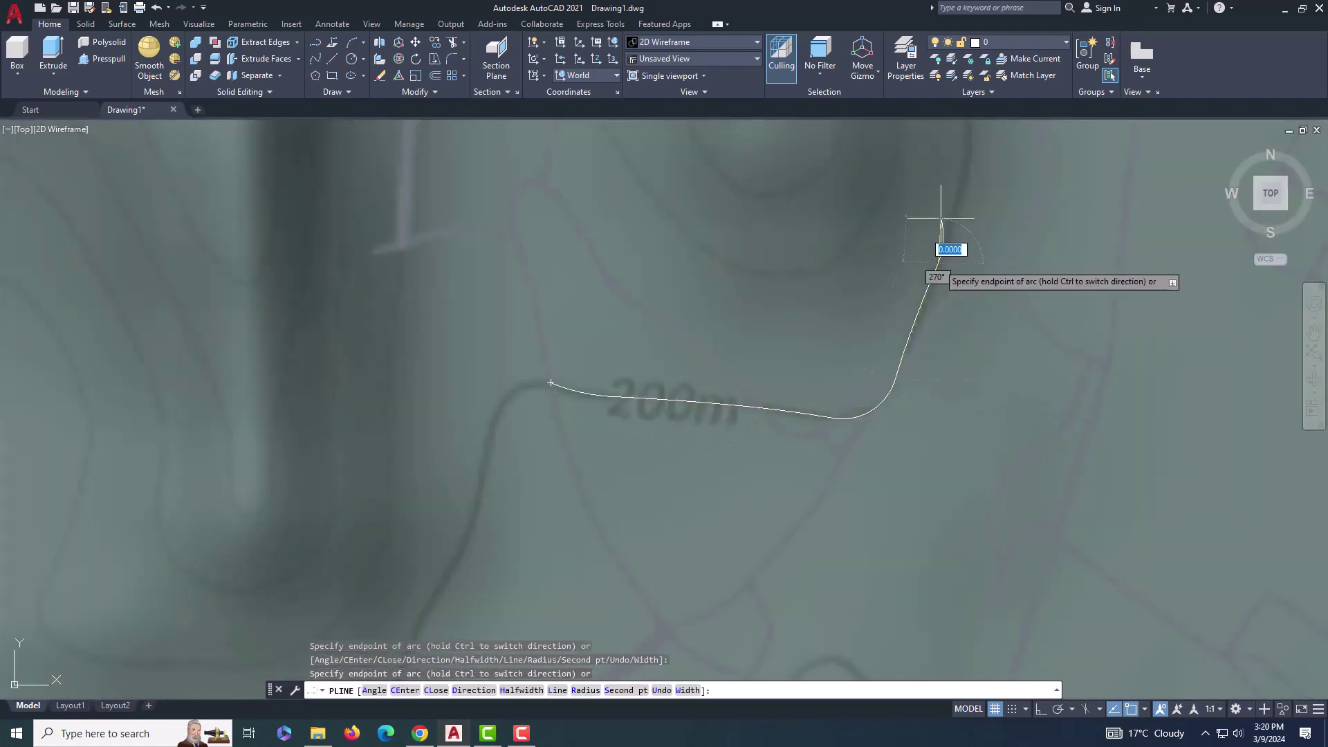
scroll(779, 280, up, 2)
click(743, 238)
scroll(680, 180, down, 2)
middle_drag(684, 214, 699, 379)
scroll(699, 380, down, 1)
click(699, 287)
click(703, 269)
key(ctrl+z)
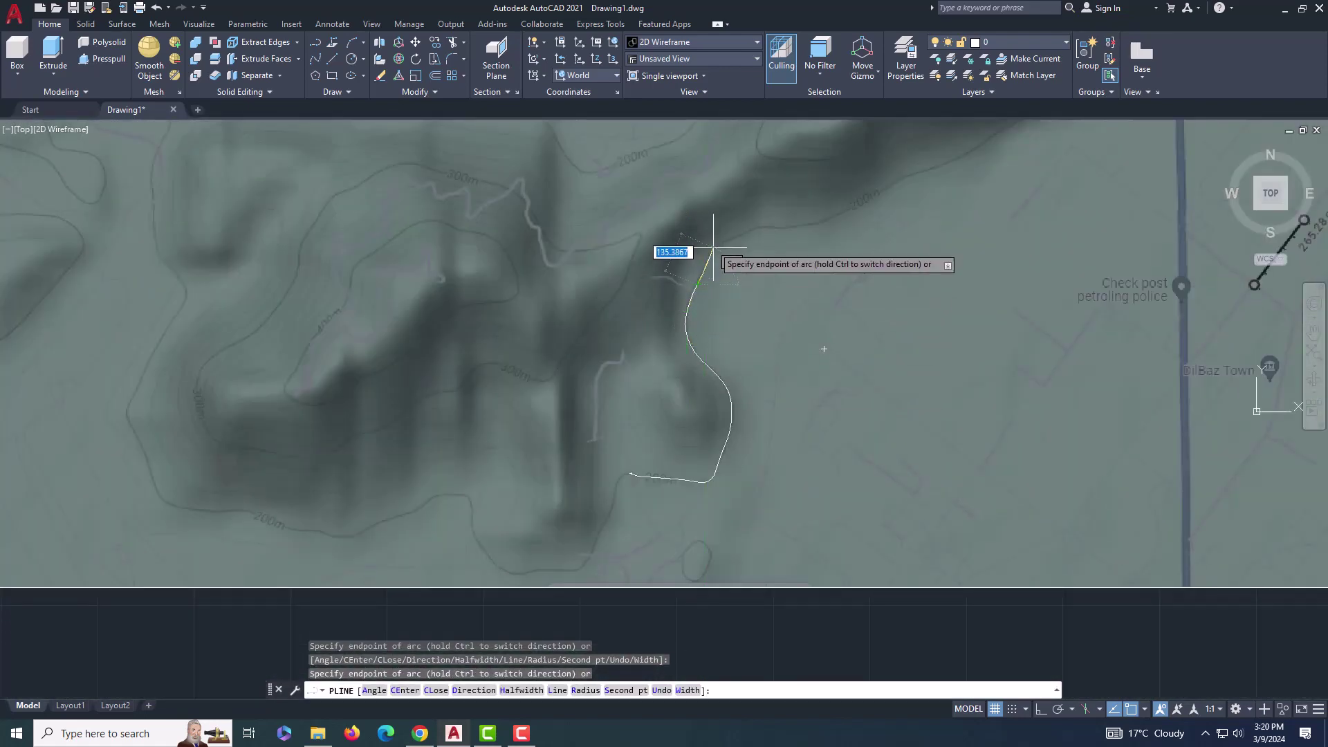
Continue the polyline arcs northeast from the gully along the 200m contour, past the 200m label below the ridge.
scroll(715, 250, up, 4)
click(688, 291)
scroll(700, 283, down, 2)
click(1169, 168)
middle_drag(1169, 168, 622, 345)
click(720, 293)
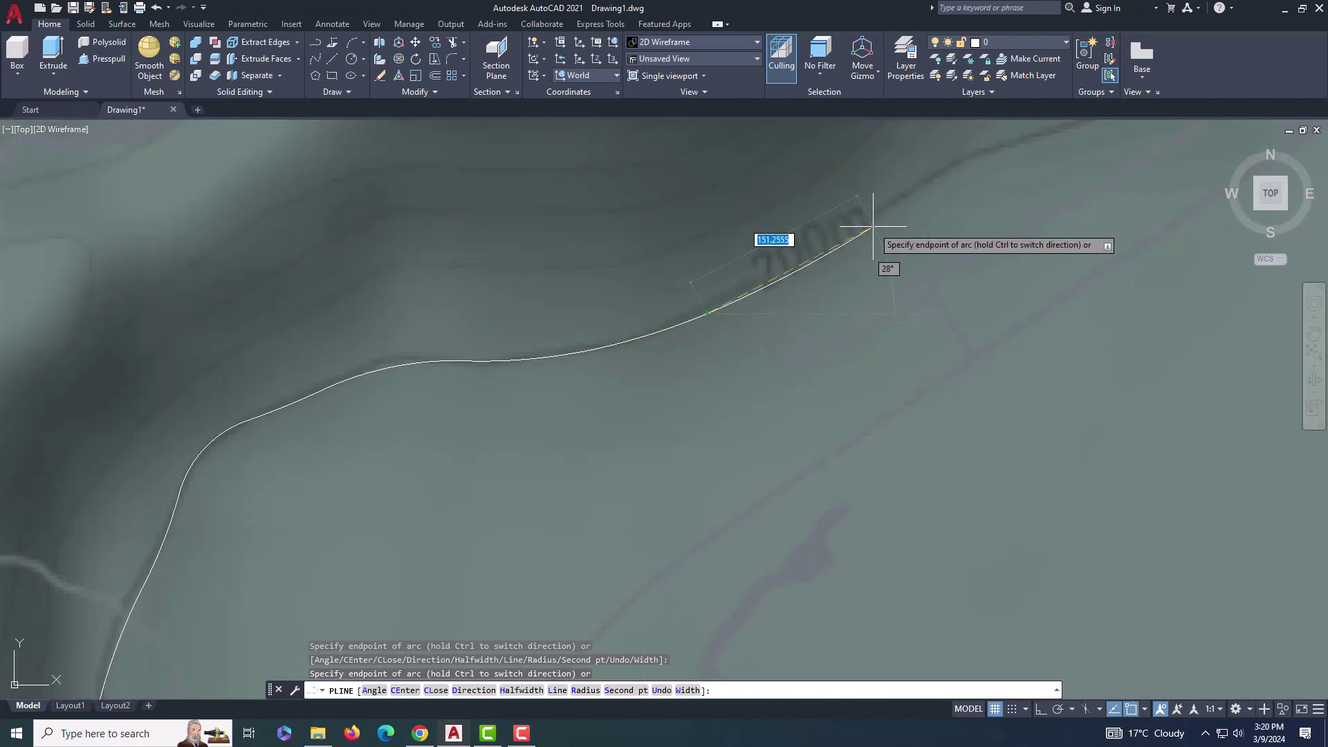
click(874, 225)
Continue the 200m contour with polyline arcs up the ridge's southeastern side beside the road, undoing the last misplaced arc.
scroll(1011, 165, down, 4)
middle_drag(1093, 163, 746, 359)
click(779, 323)
click(909, 255)
click(966, 209)
middle_drag(1011, 132, 697, 349)
click(687, 351)
click(711, 248)
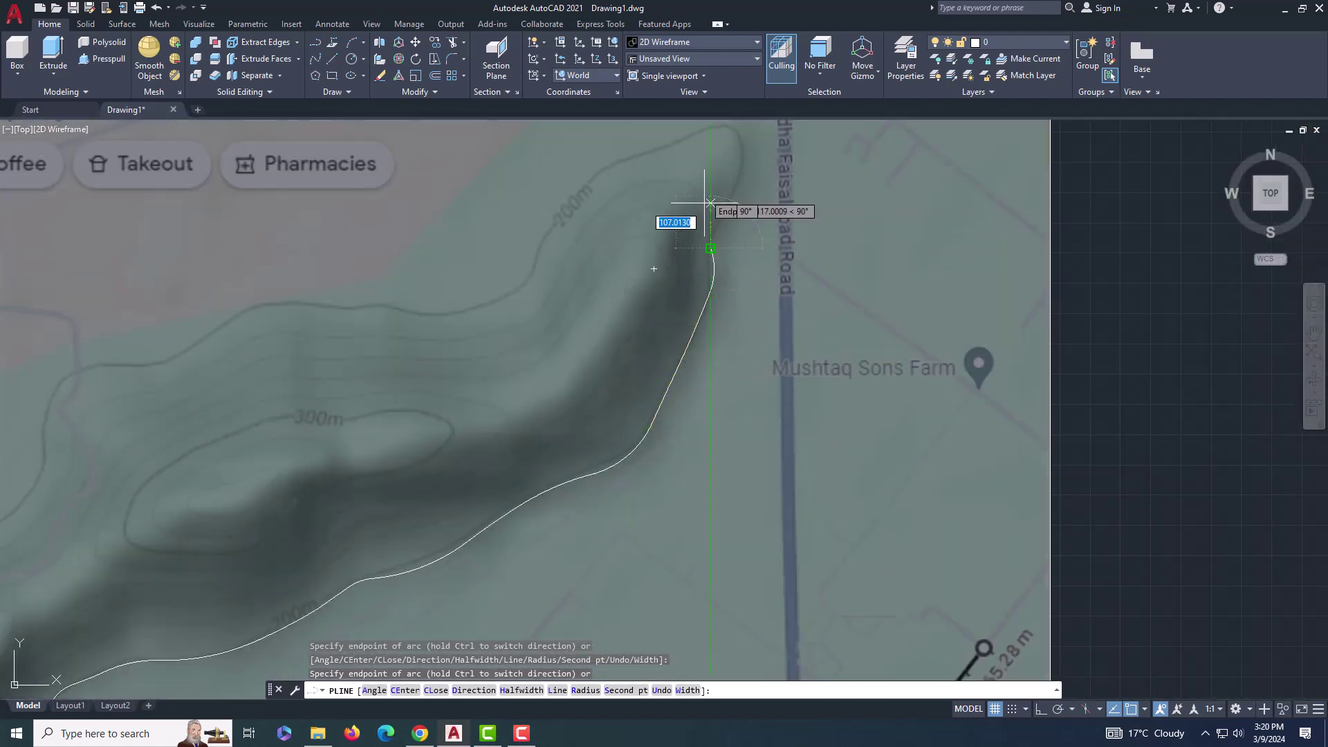
key(ctrl+z)
Trace the 200m contour with polyline arcs around the ridge's northeastern tip next to the road.
click(705, 313)
click(712, 268)
click(730, 206)
click(745, 160)
click(704, 129)
middle_drag(696, 131, 662, 205)
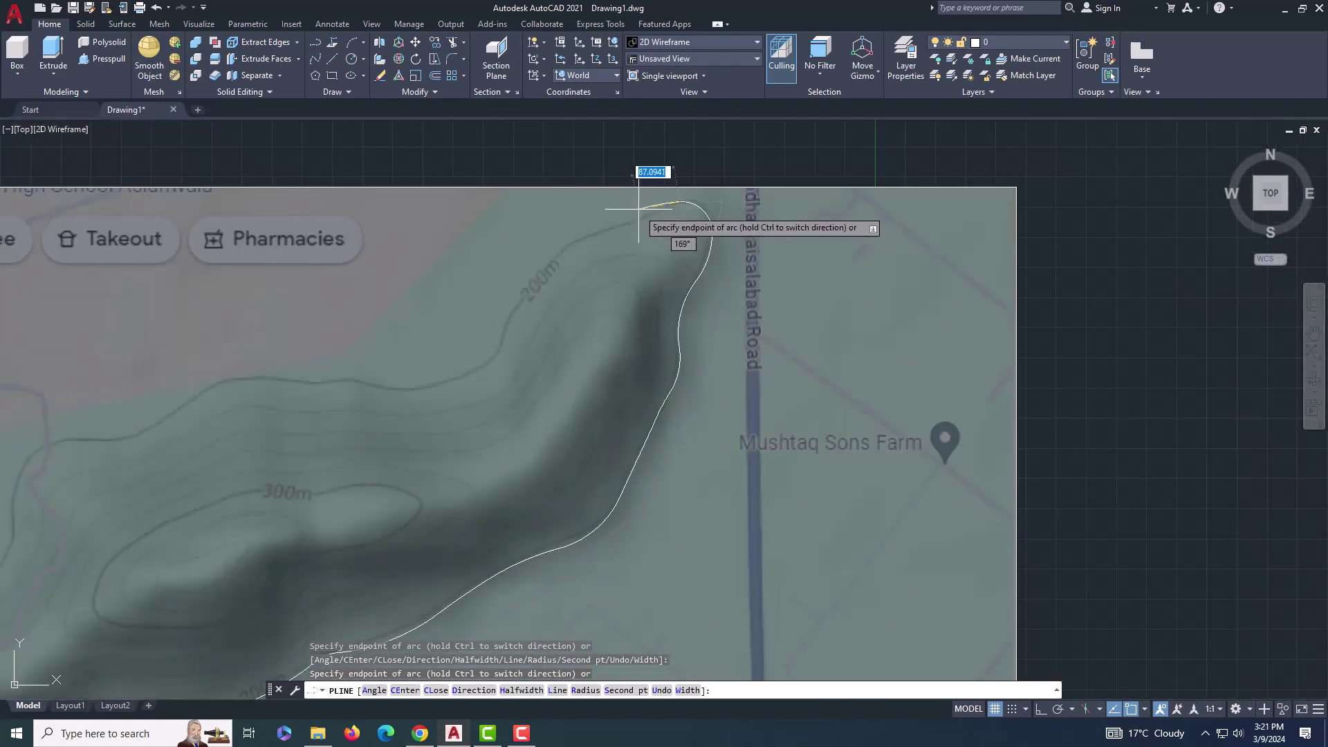
Trace arcs southwest from the tip past the 200m label and around the concave bend on the ridge's northern side.
click(579, 240)
click(524, 297)
click(514, 312)
scroll(513, 312, up, 2)
click(493, 338)
click(482, 390)
click(399, 429)
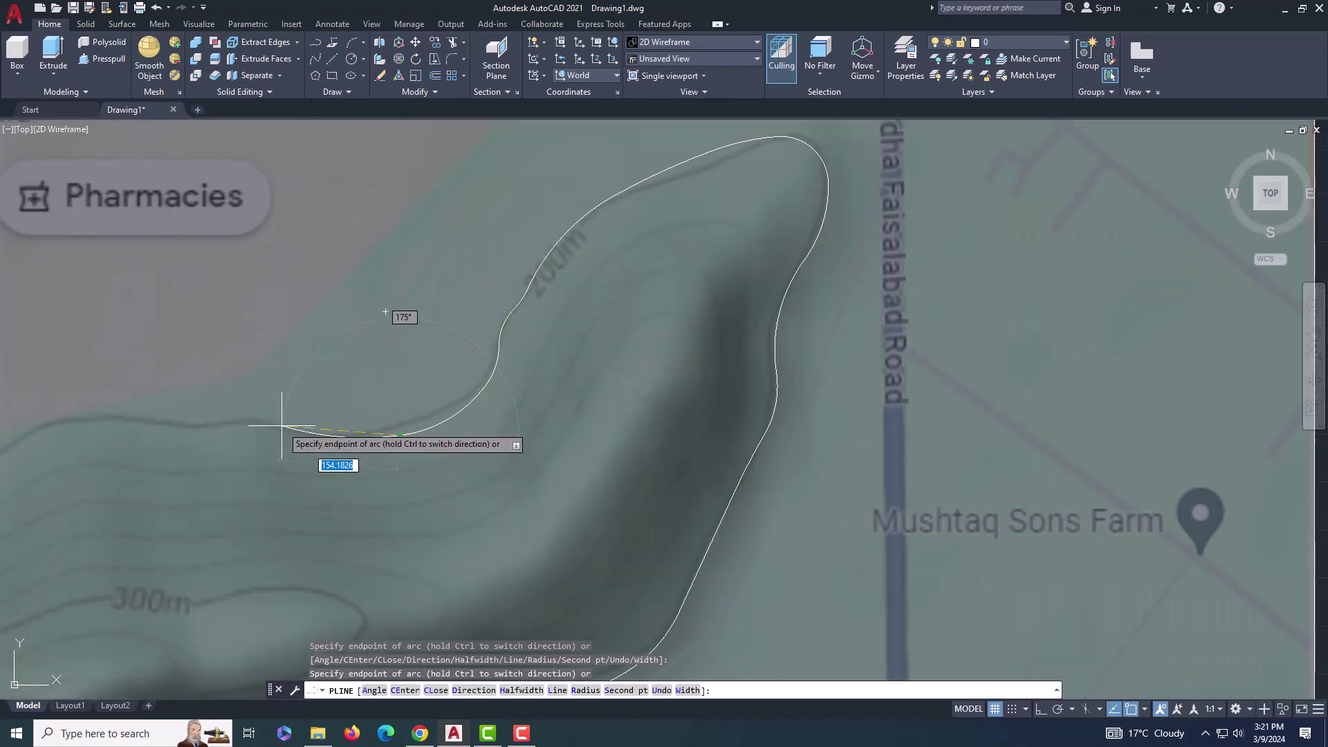
Continue the polyline arcs west along the ridge's northern edge and around the bend toward the western 200m label.
click(232, 420)
scroll(227, 417, down, 2)
middle_drag(226, 417, 659, 284)
click(610, 287)
click(467, 336)
click(412, 345)
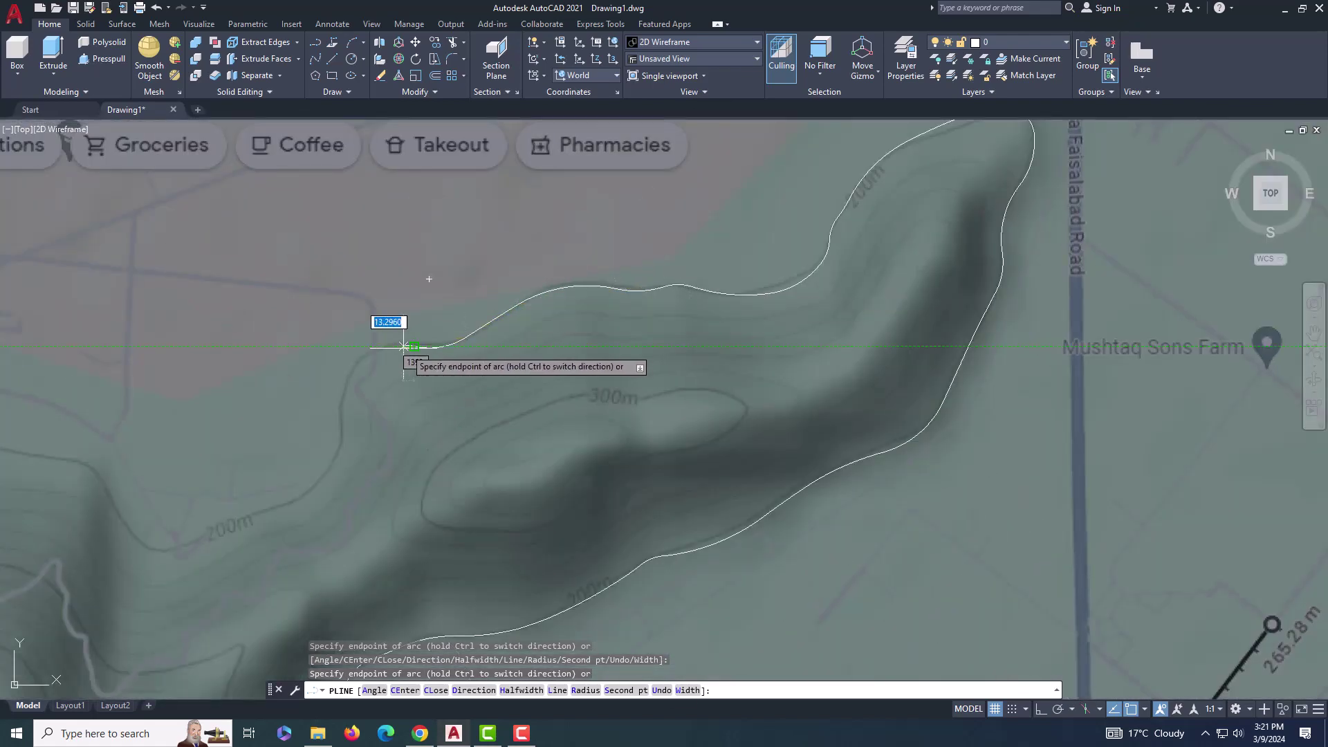
click(344, 386)
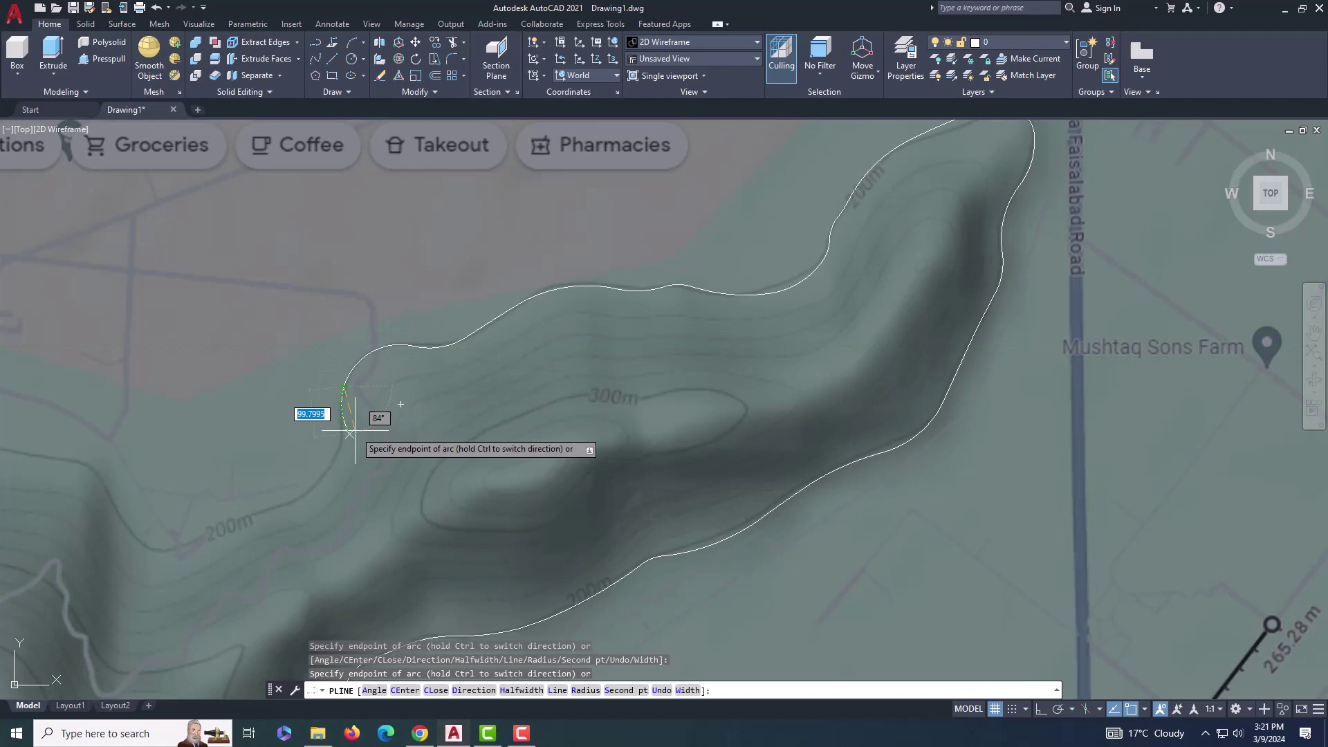
click(527, 727)
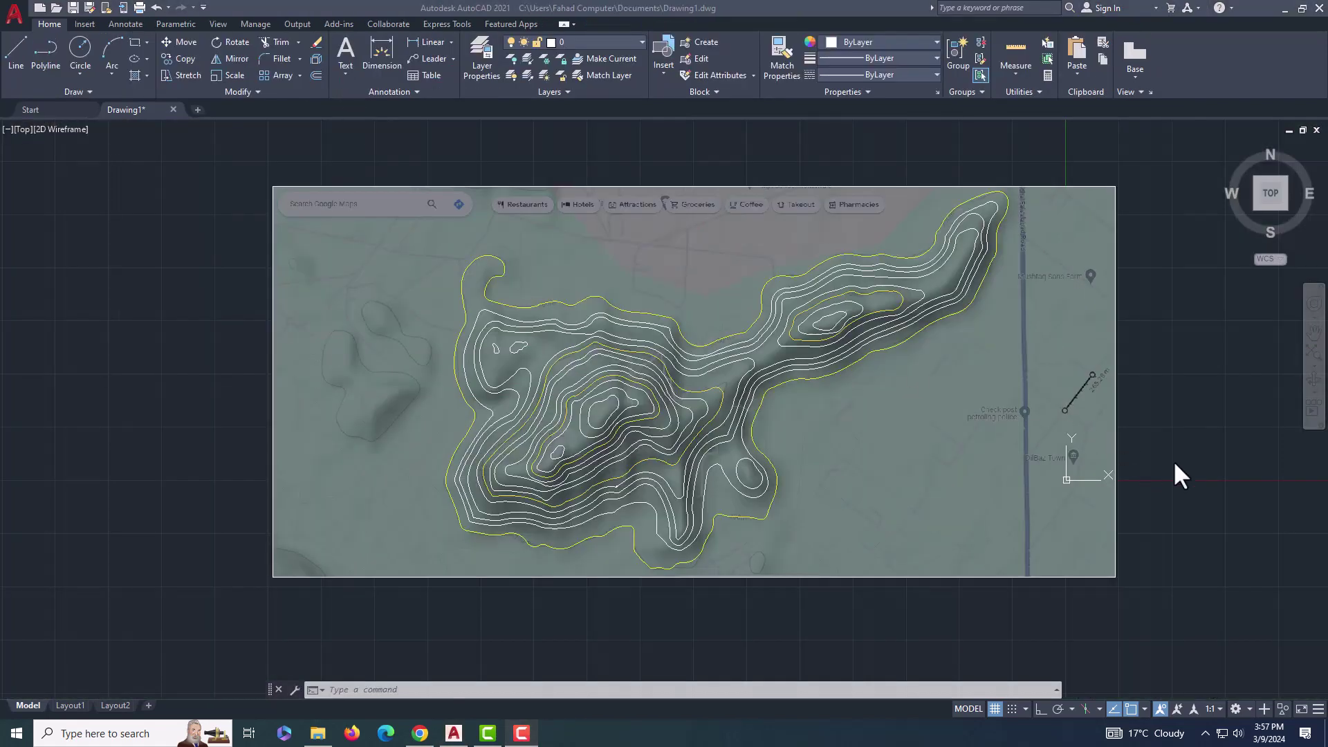
click(1176, 465)
scroll(806, 430, up, 2)
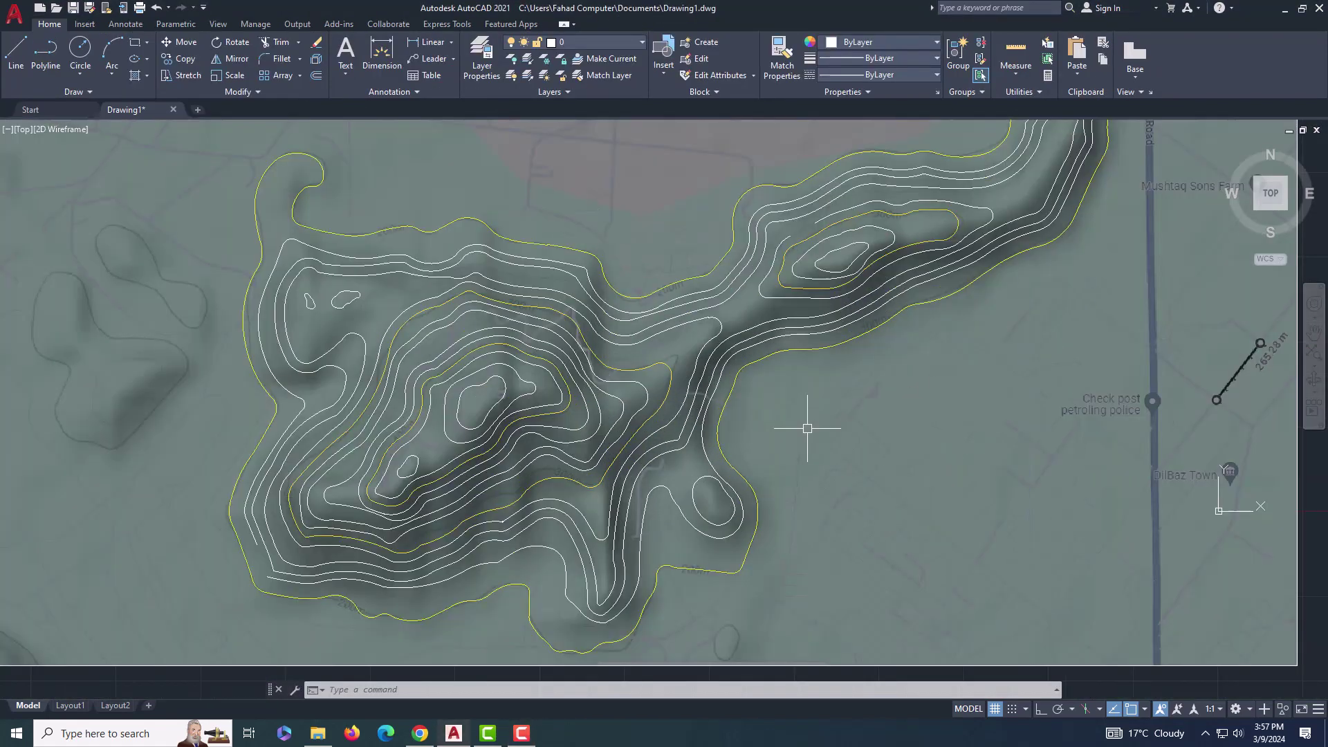
scroll(804, 429, down, 2)
middle_drag(885, 423, 814, 442)
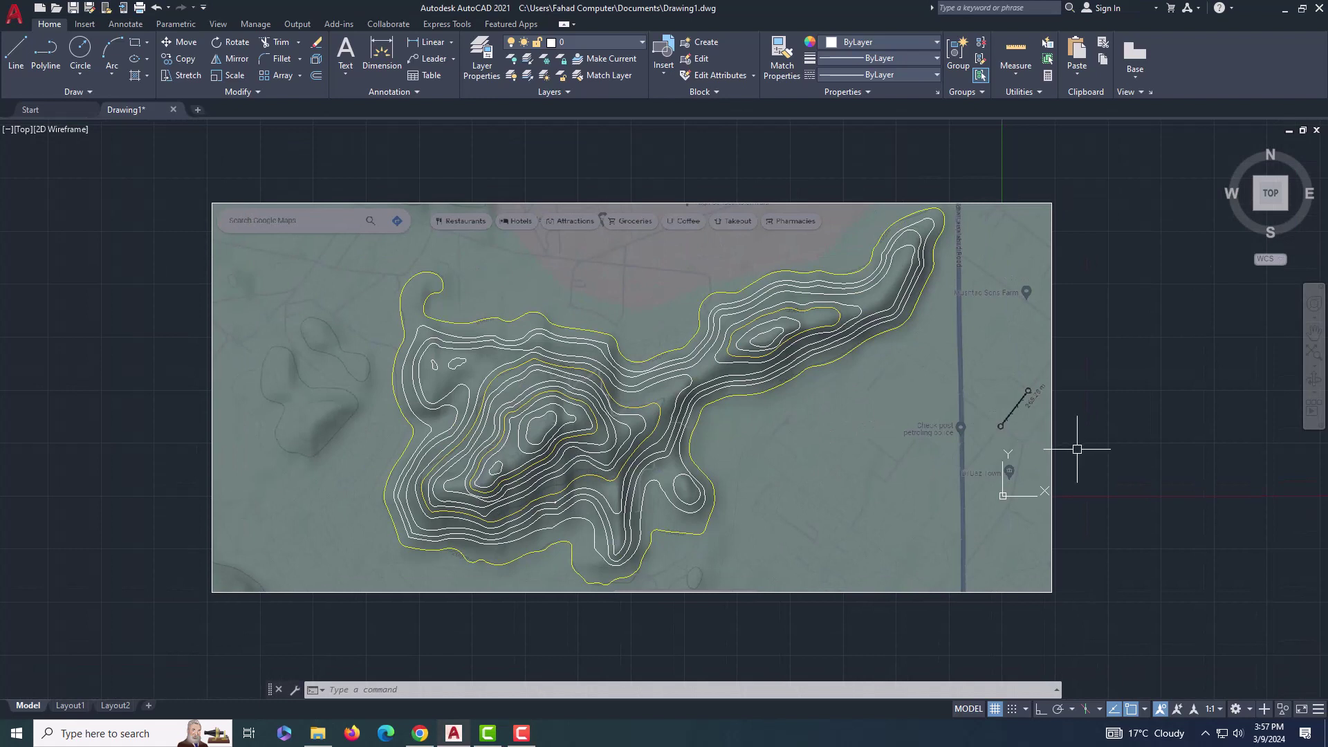
Hide the map image so that only the traced contour lines are displayed.
click(1017, 652)
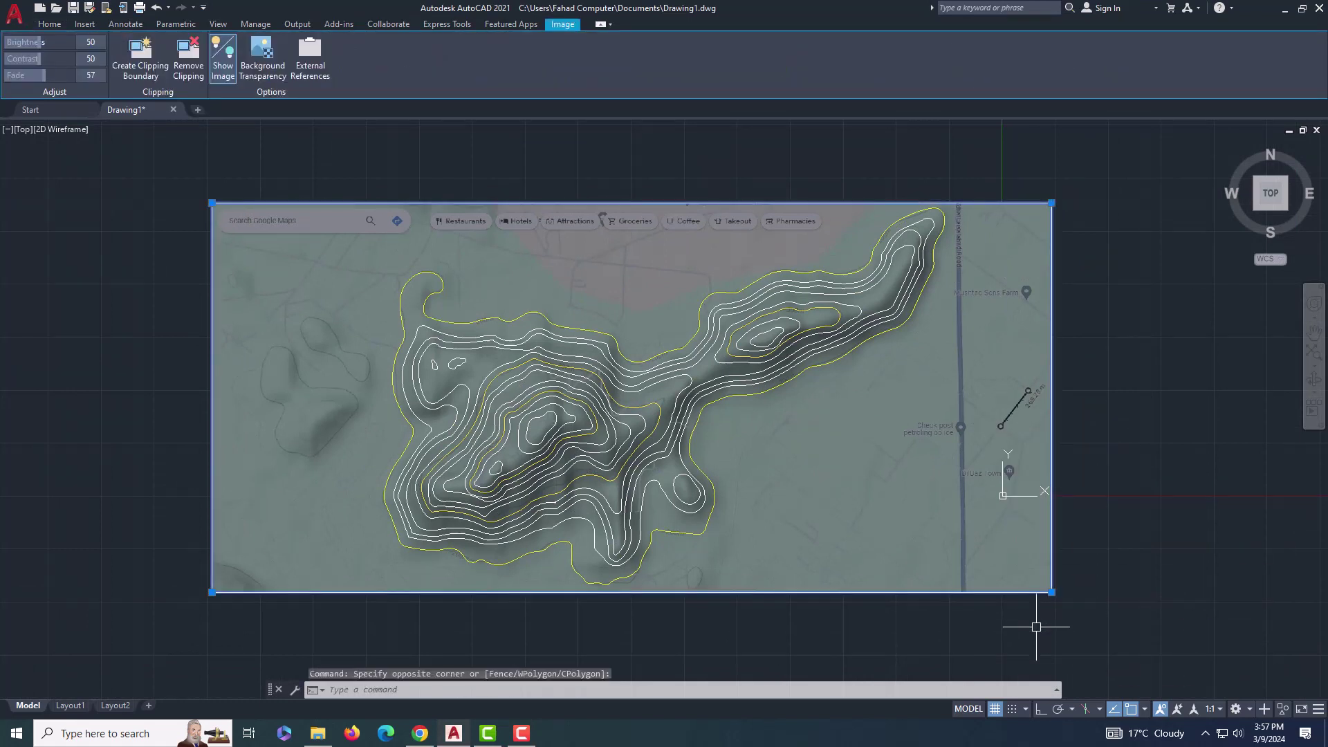
right_click(1110, 455)
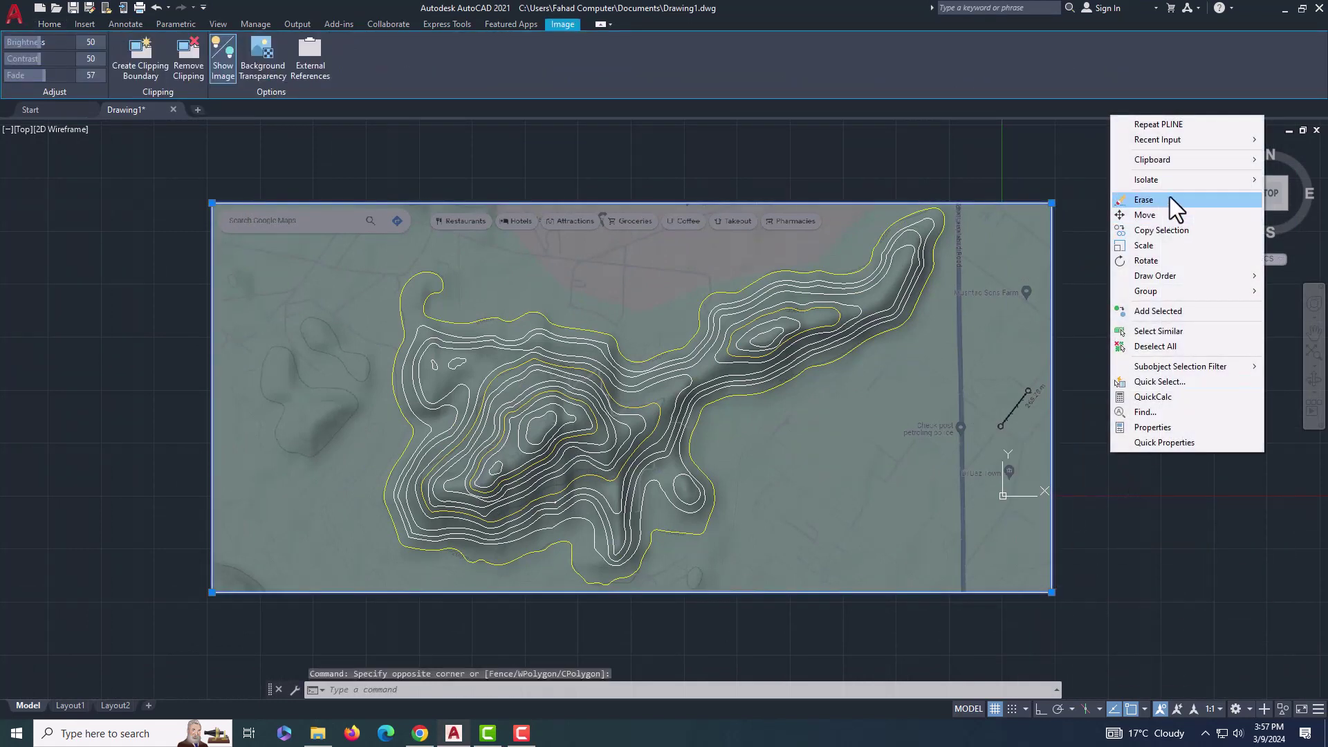
mouse_move(1164, 188)
click(1083, 195)
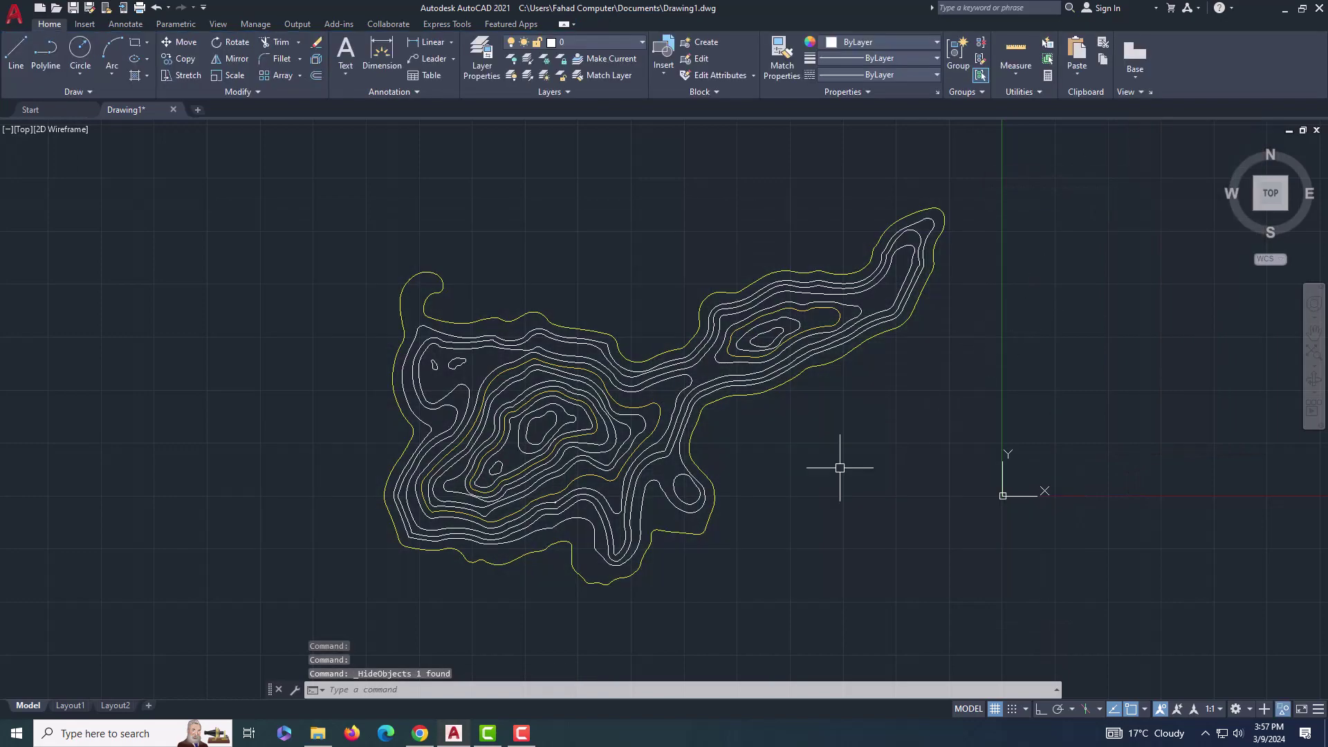
Switch to a tilted 3D view and join all the traced contour segments with the Join command.
mouse_move(844, 465)
shift+middle_down()
mouse_move(838, 350)
mouse_move(758, 317)
mouse_move(770, 294)
mouse_move(797, 293)
shift+middle_up()
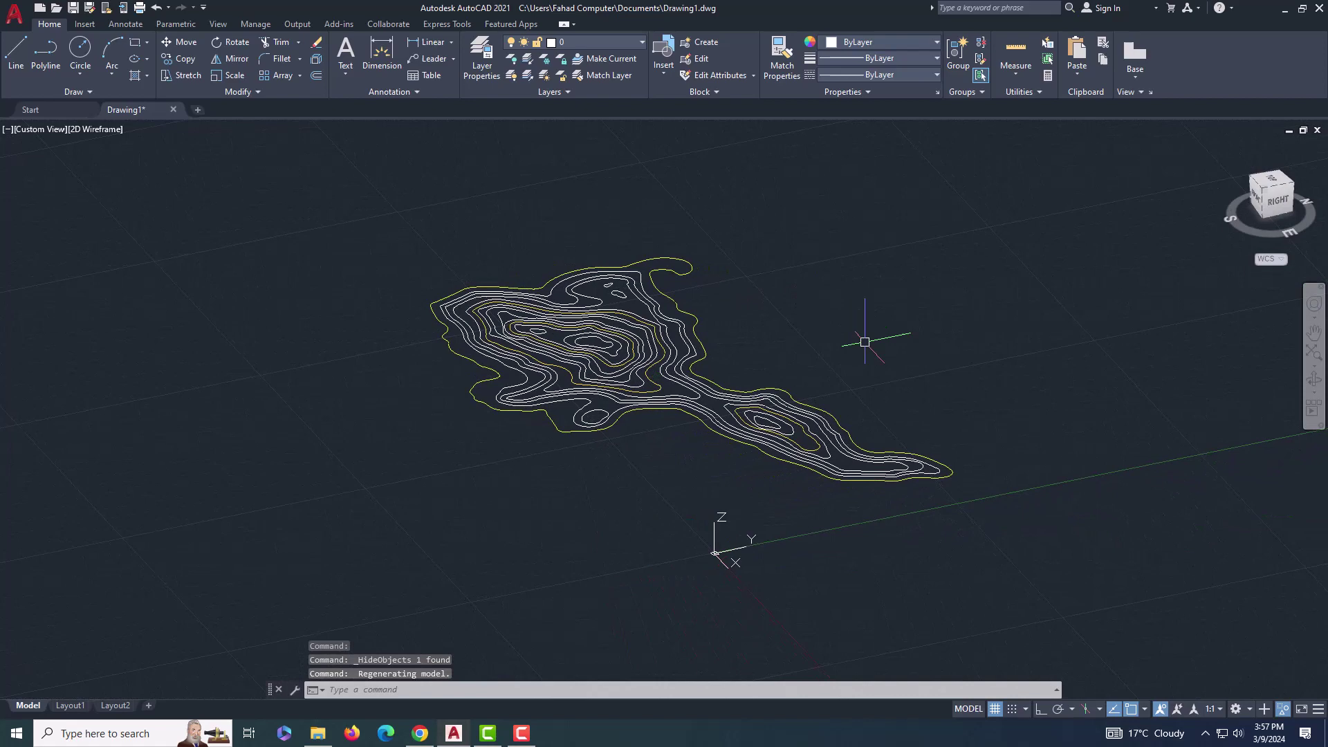
text(j)
key(Return)
click(941, 197)
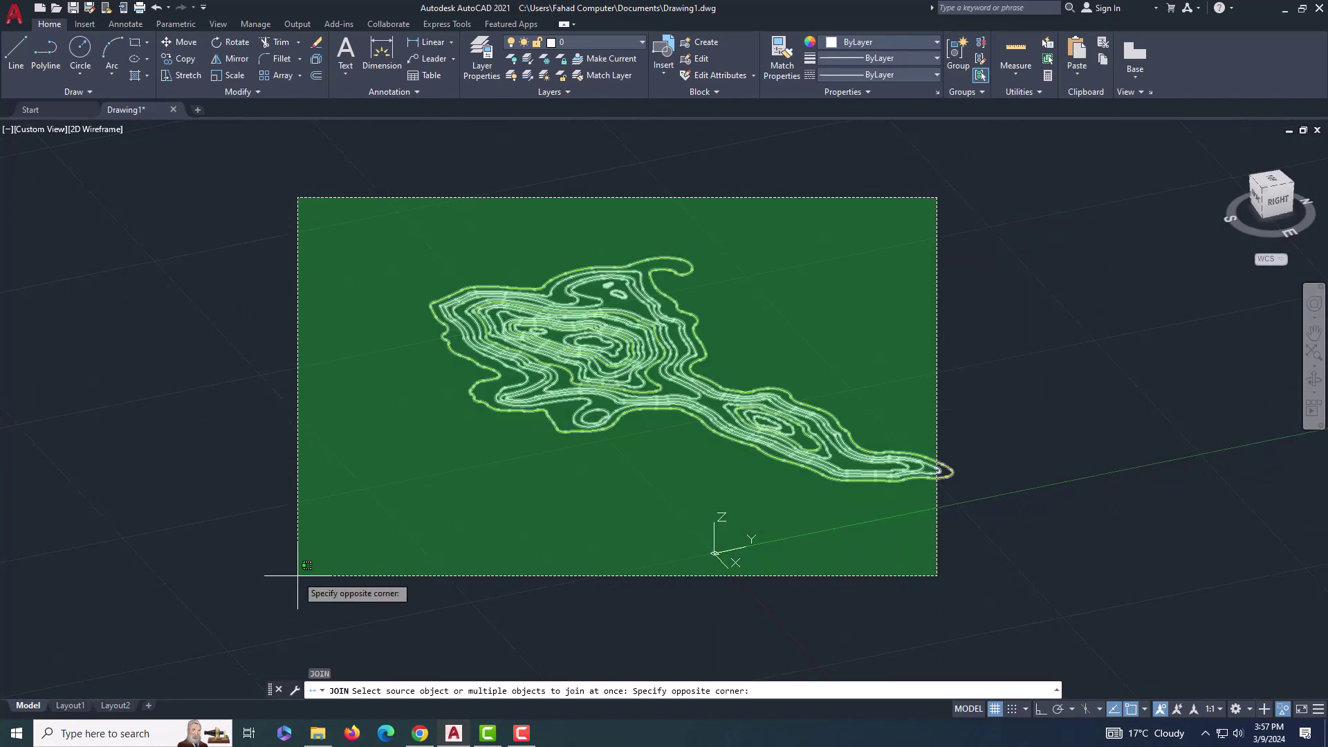
click(294, 564)
key(Return)
text(m)
key(Return)
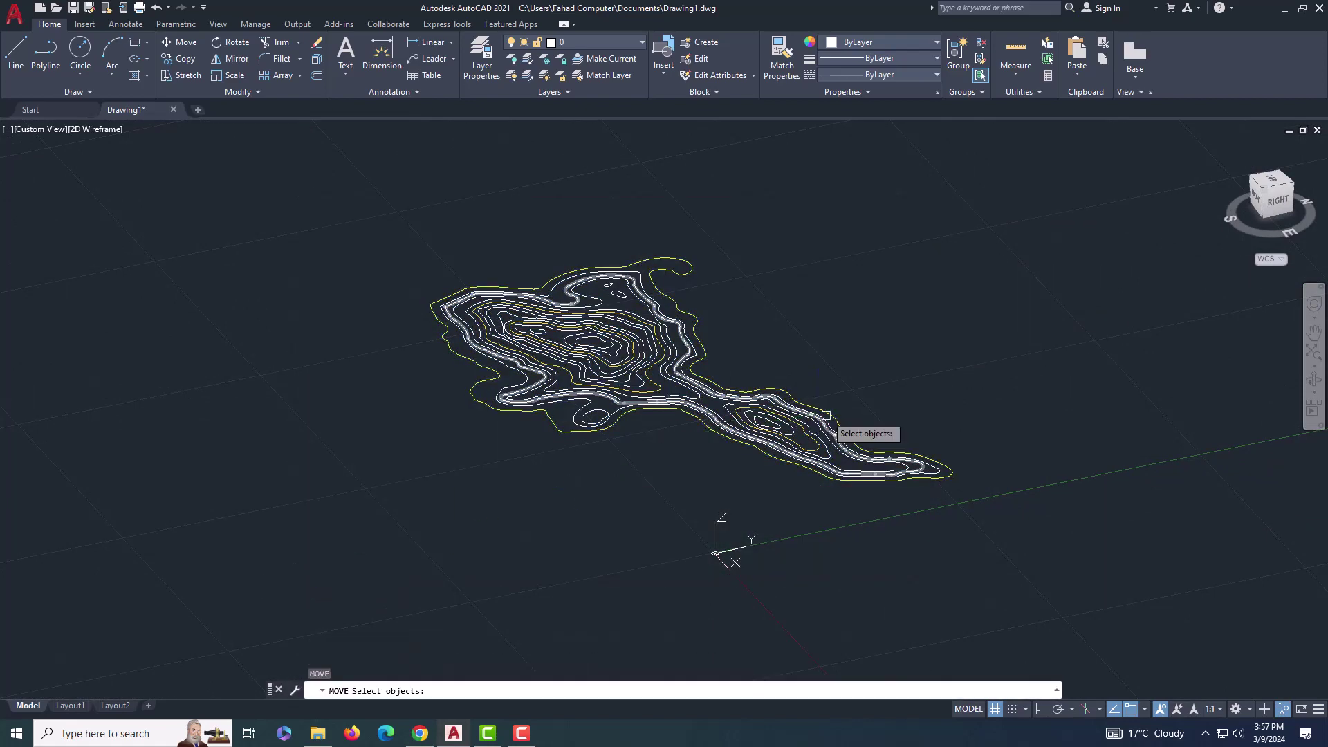
scroll(879, 450, up, 3)
click(977, 479)
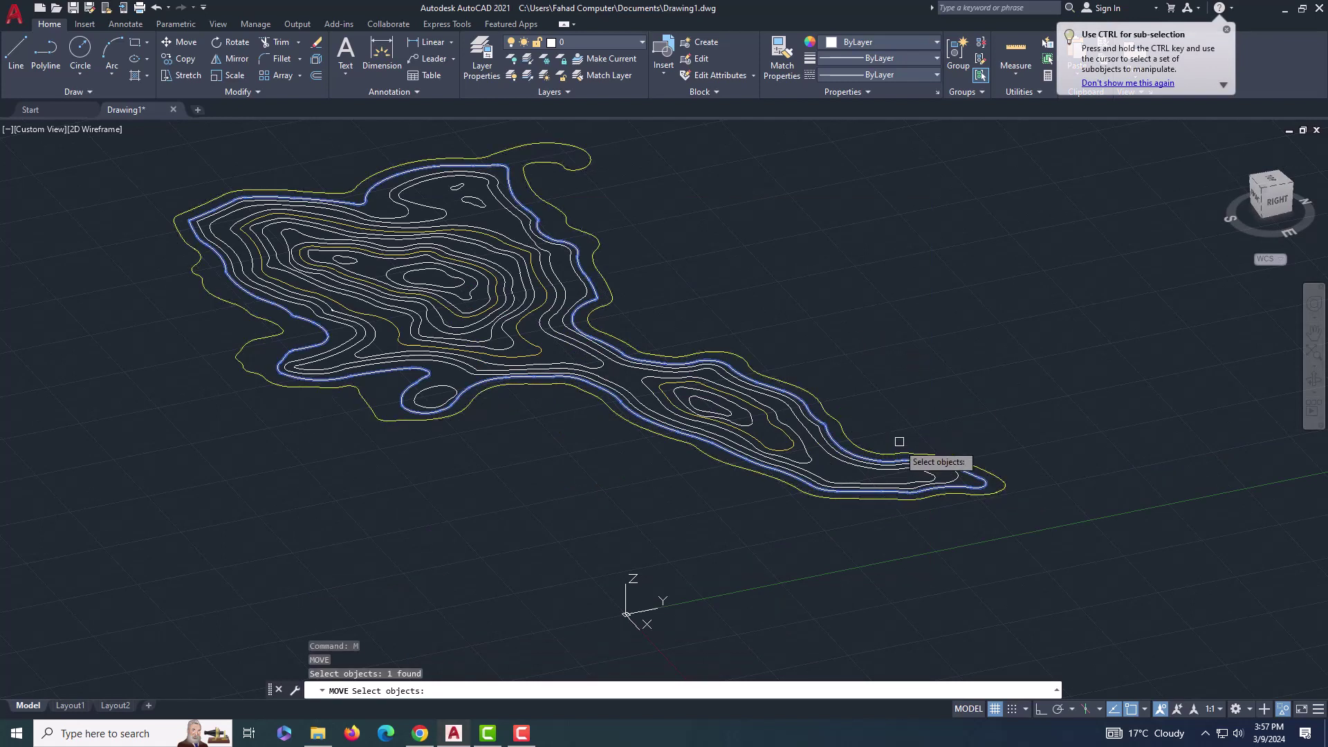
key(Escape)
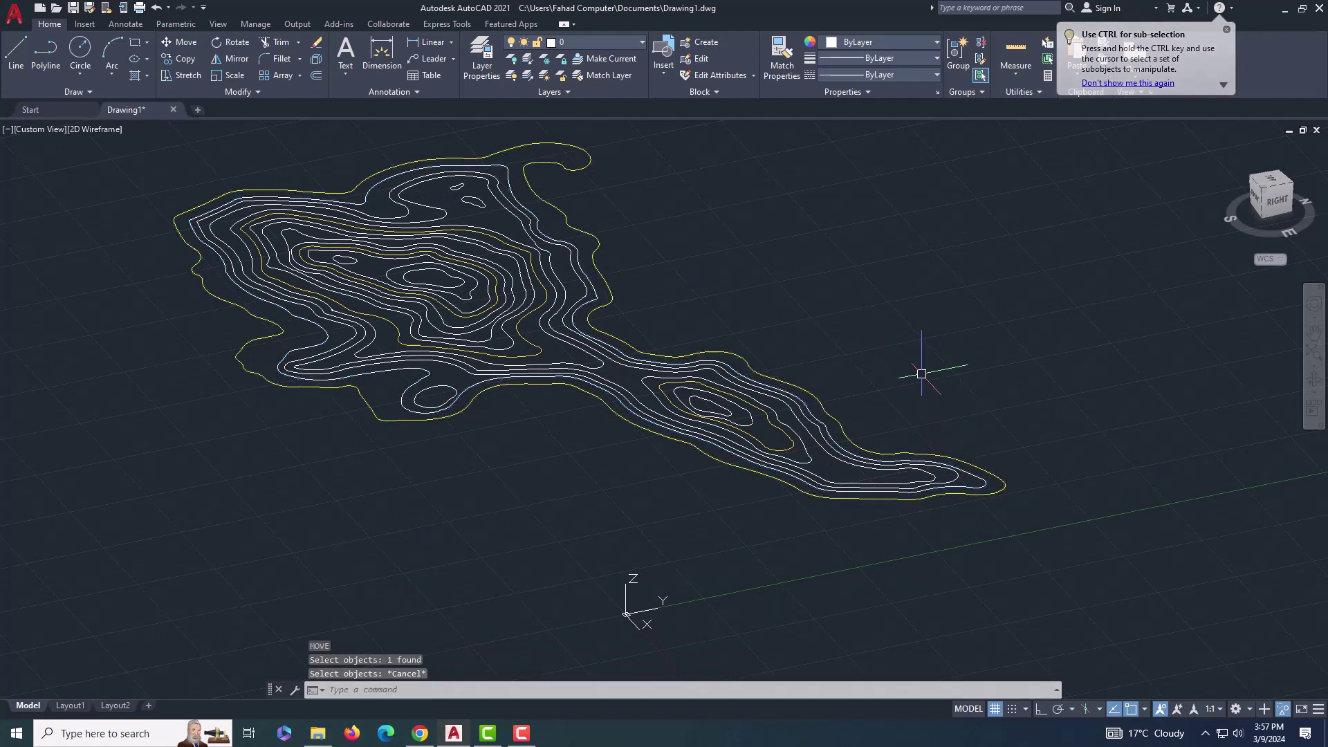
Move the outermost yellow contour straight down along Z by 20 units with Ortho on.
text(m)
key(Return)
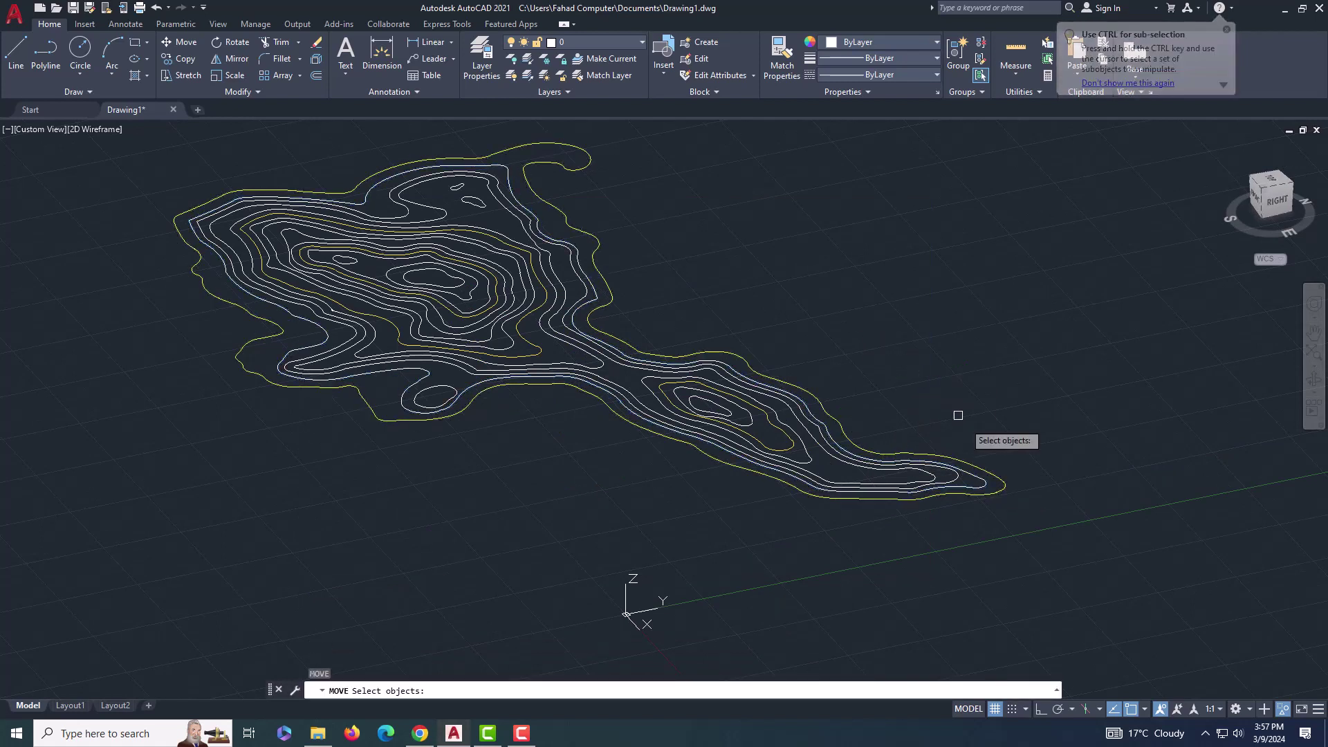
click(996, 471)
key(Return)
click(1045, 297)
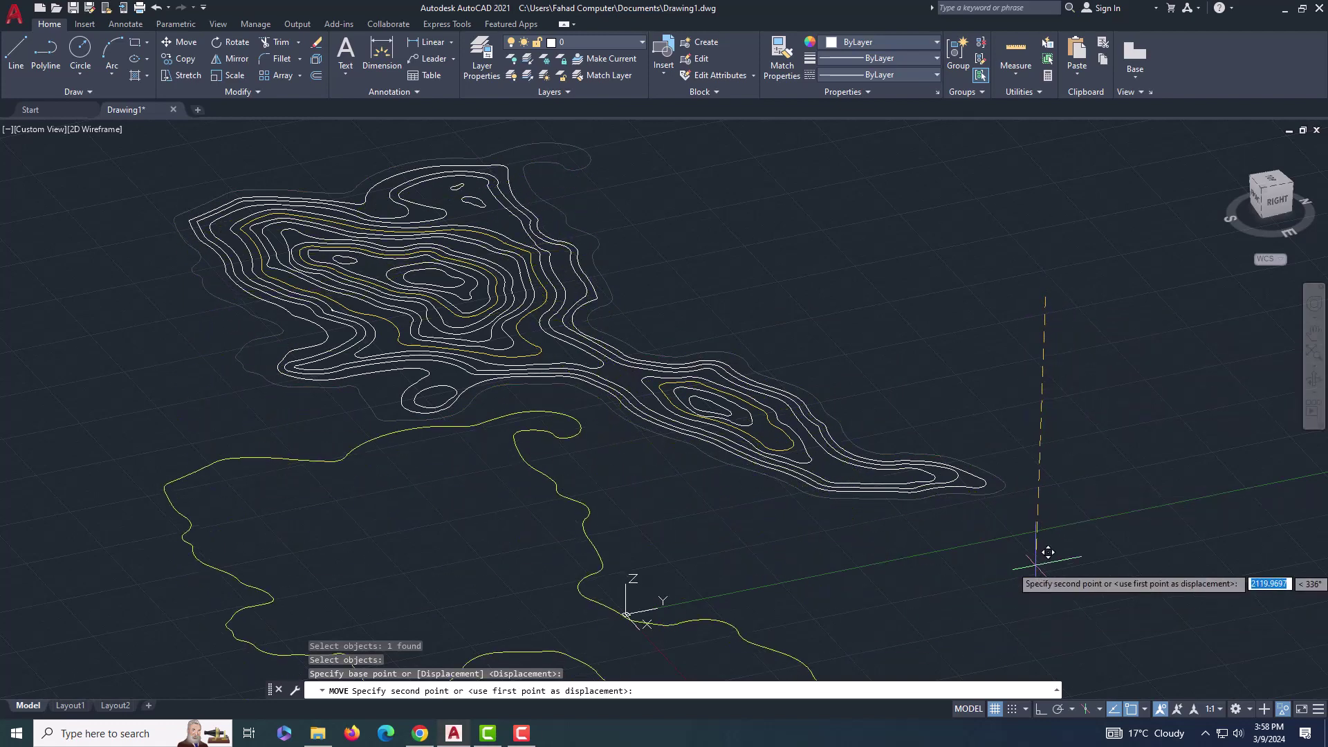
key(F8)
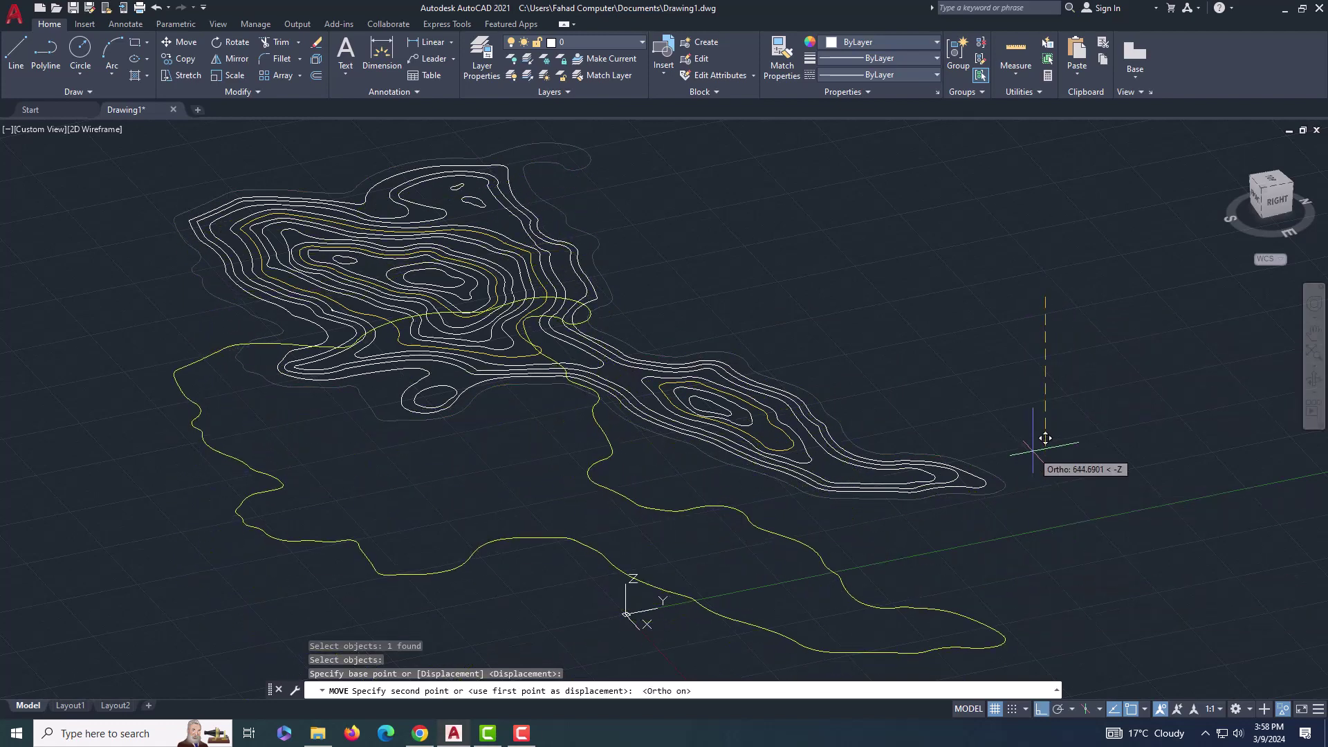
text(20)
key(Return)
Move the two outermost contours together down along Z by 20 units.
key(Return)
click(1049, 465)
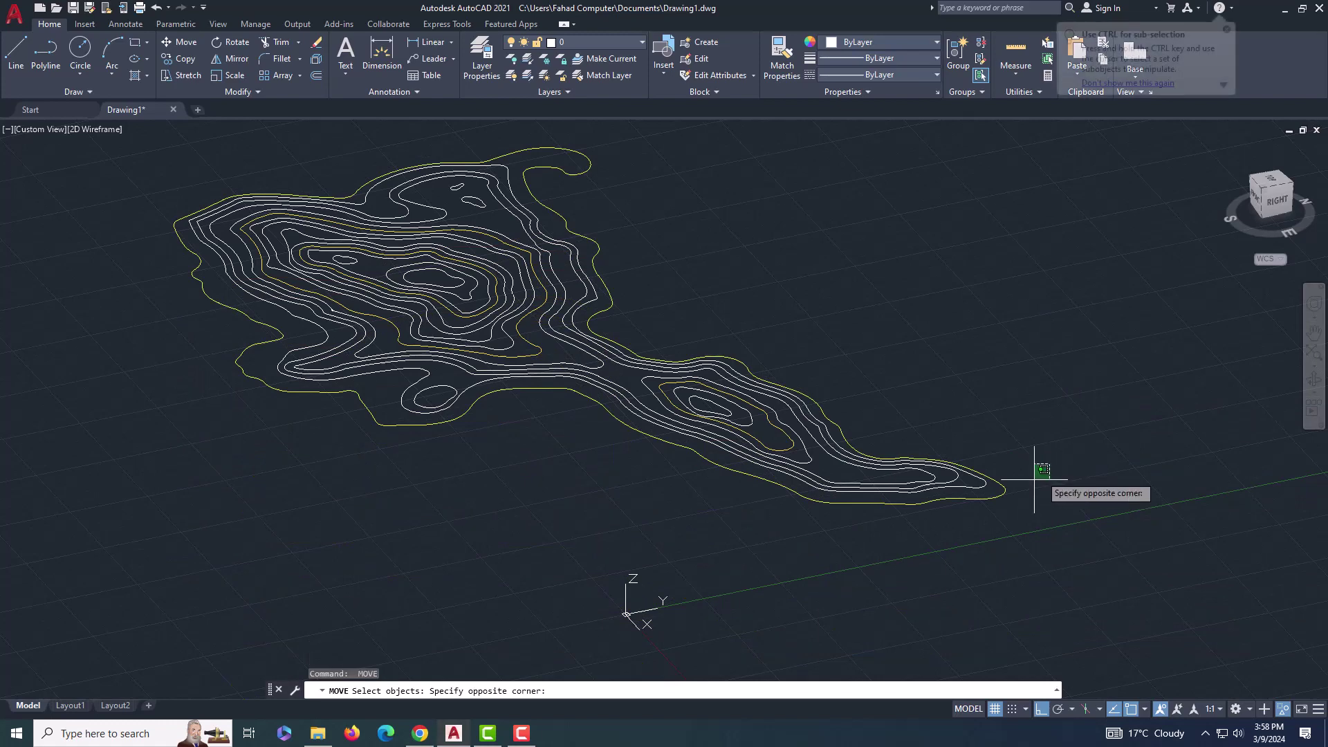
click(975, 533)
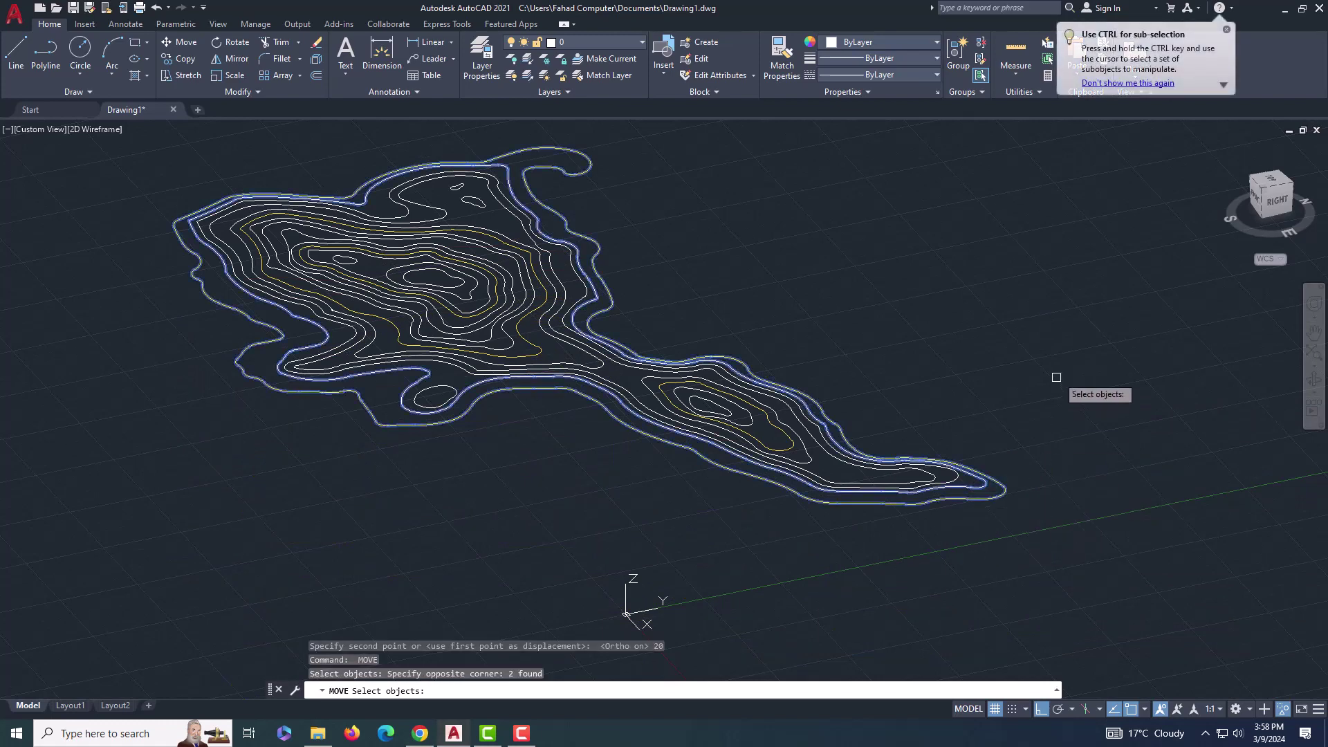
key(Return)
click(1048, 288)
text(20)
key(Return)
Move the three outermost contours and the small knoll's inner ring down along Z by 20 units.
key(Return)
click(1091, 341)
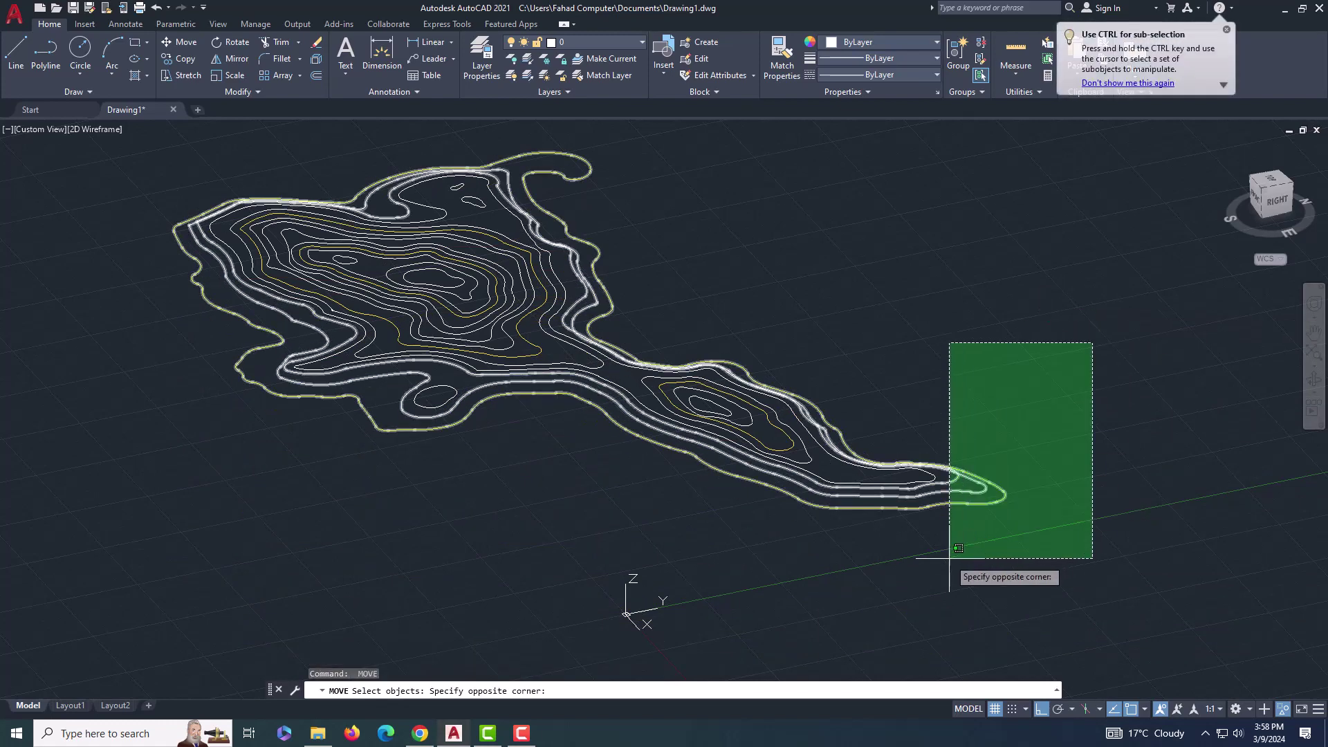
click(952, 558)
click(456, 392)
key(Return)
click(1003, 269)
text(20)
key(Return)
Move the outer contours, the knoll ring and the two small closed rings near the hook down along Z by 20 units.
key(Return)
click(1103, 311)
click(923, 554)
click(455, 398)
click(481, 204)
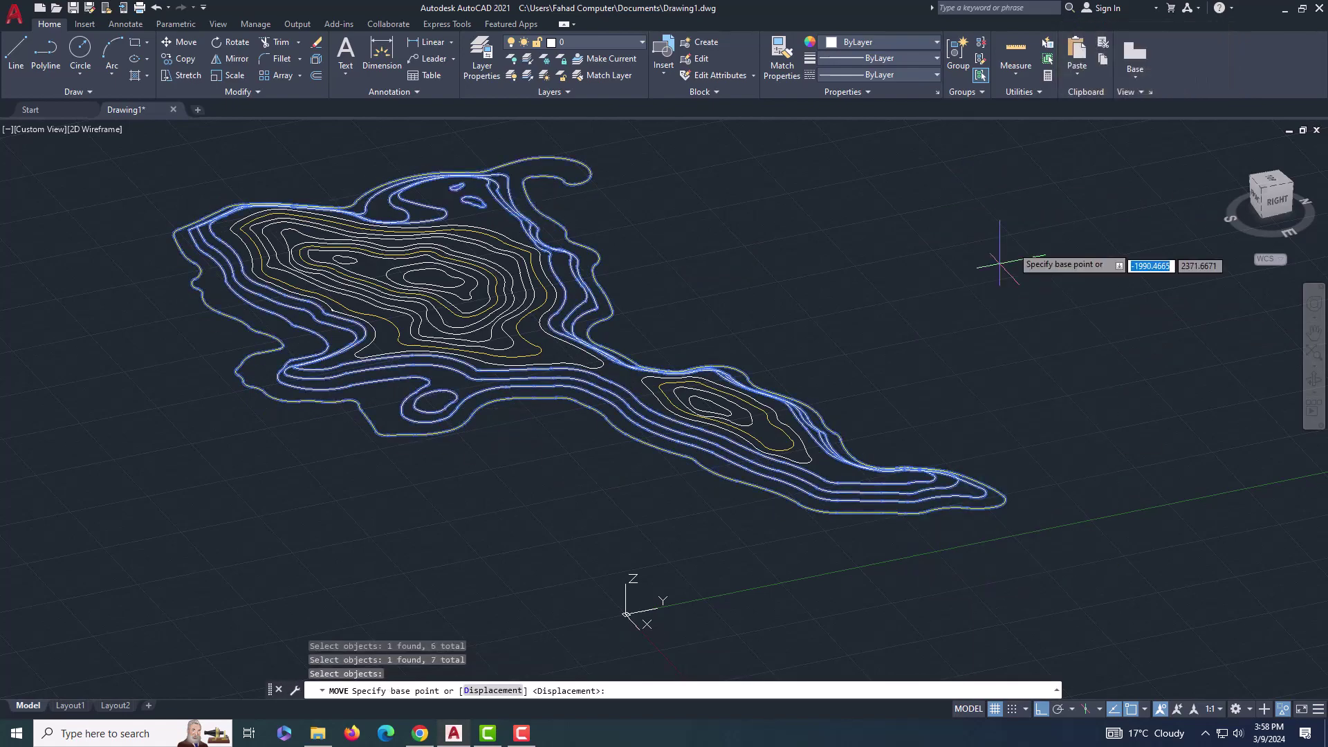
click(923, 554)
click(456, 402)
click(481, 205)
click(459, 193)
key(Return)
click(799, 254)
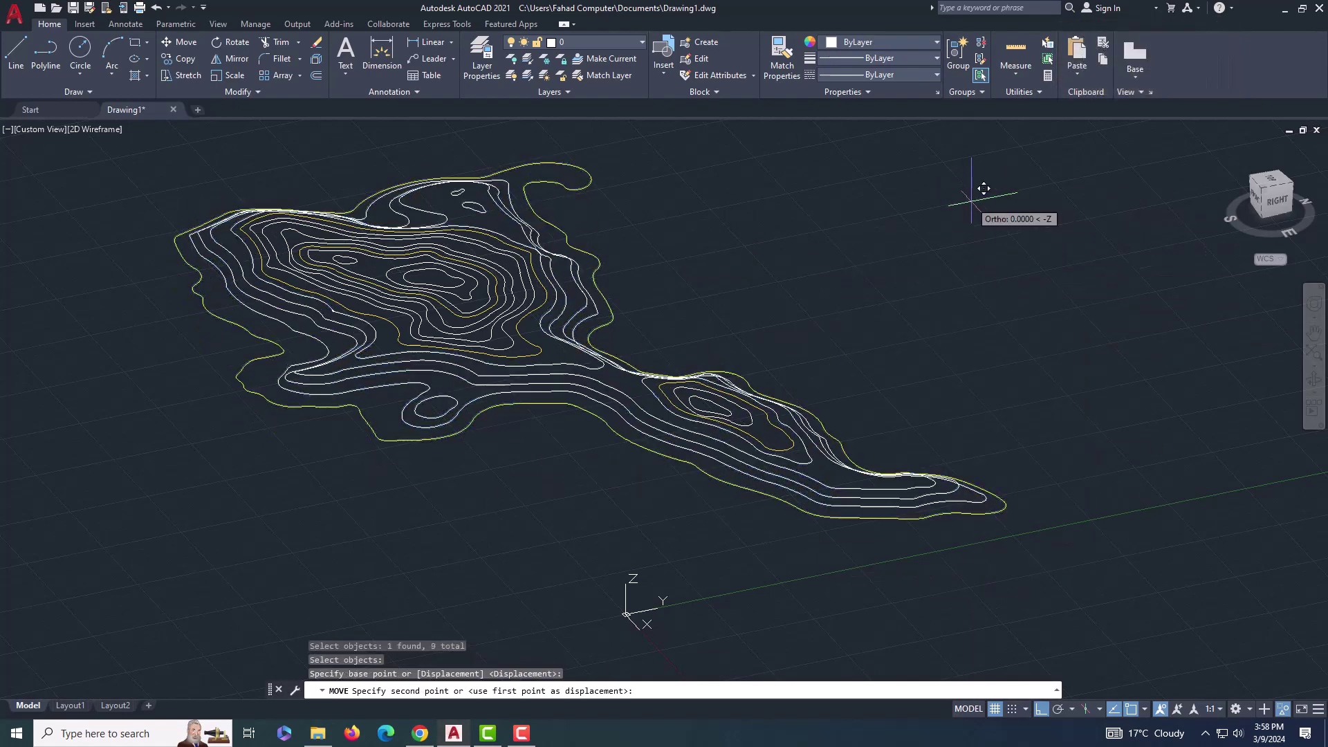
text(20)
key(Return)
key(Return)
shift+middle_drag(1102, 331, 1062, 322)
click(1084, 285)
key(Escape)
Move the outer contours crossing the narrow ridge, together with the knoll ring, down along Z by 20 units.
shift+middle_drag(1002, 361, 1019, 329)
click(1017, 327)
click(776, 552)
click(452, 399)
key(Return)
click(883, 204)
text(20)
key(Return)
Extend the selection farther inward along the narrow ridge and move those contours down another 20 units.
key(Return)
click(1045, 283)
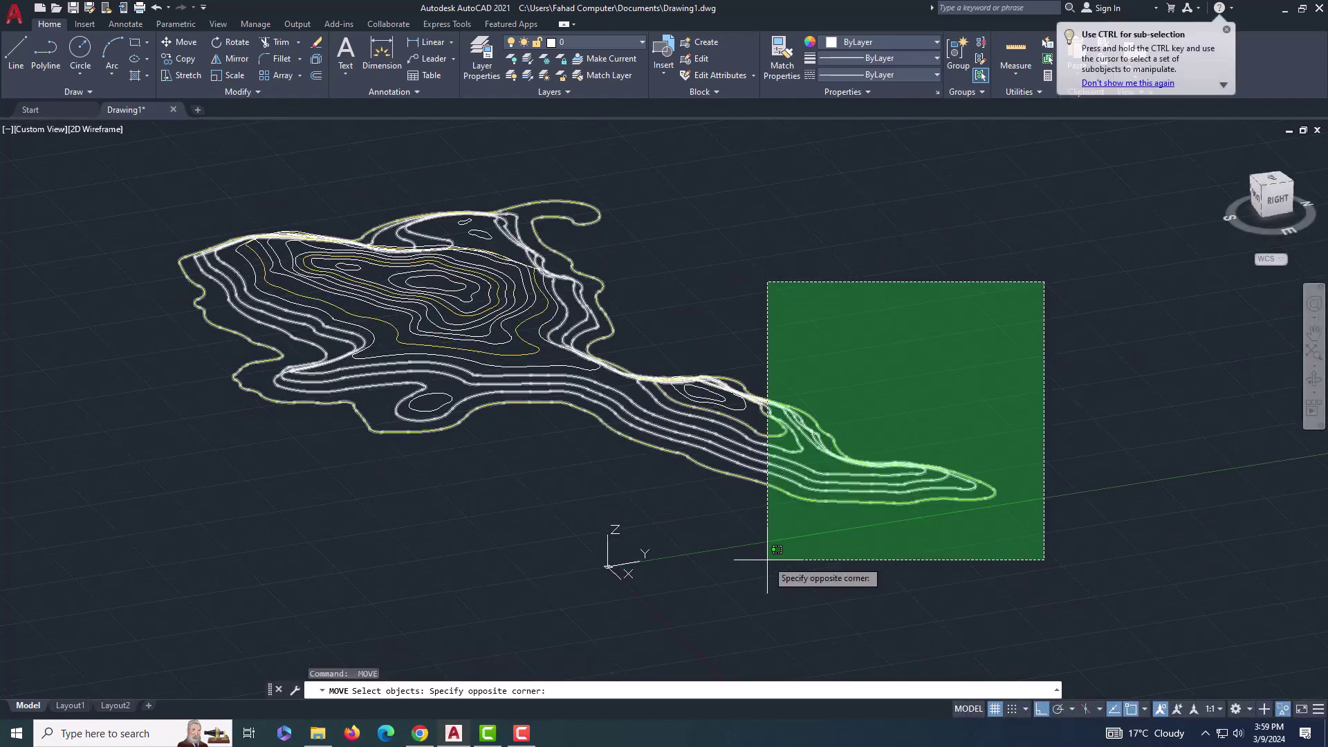
click(743, 559)
text(20)
key(Return)
key(Return)
click(1052, 313)
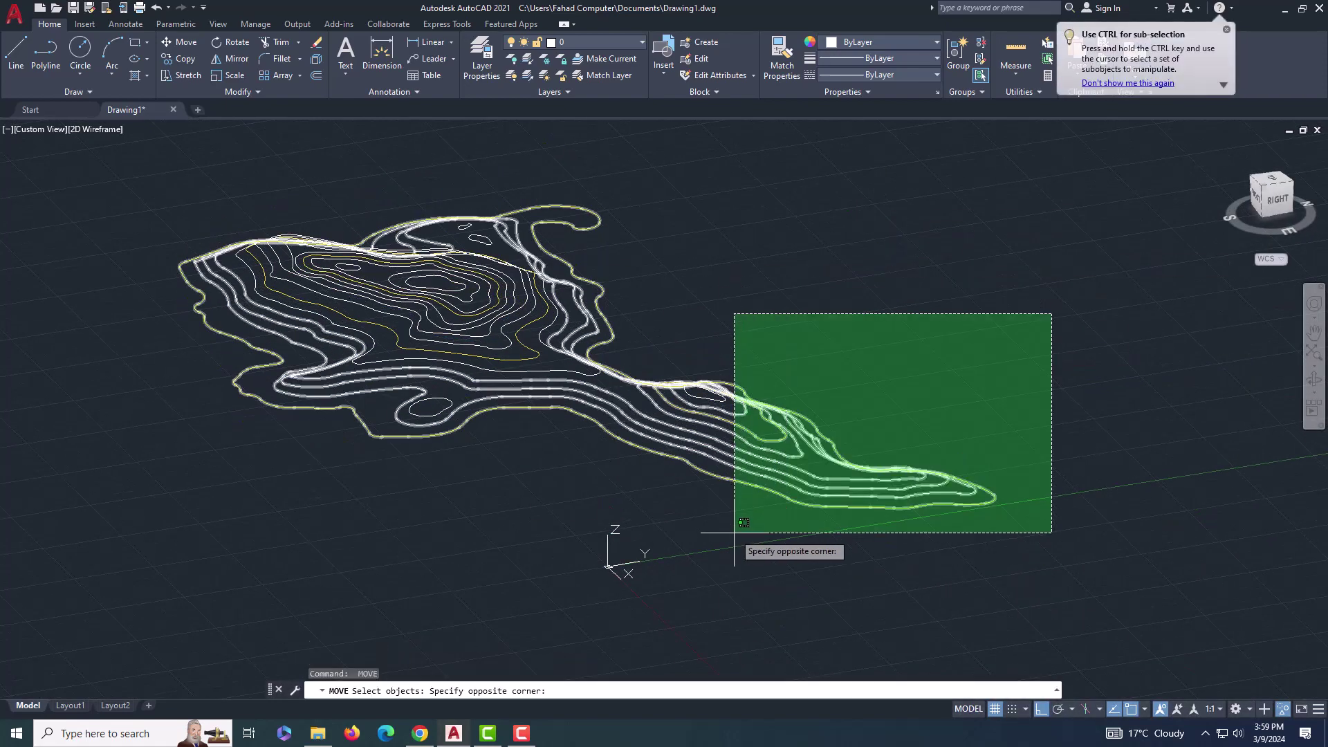
key(Escape)
shift+middle_drag(556, 328, 554, 364)
click(1009, 335)
key(Escape)
shift+middle_drag(784, 370, 787, 381)
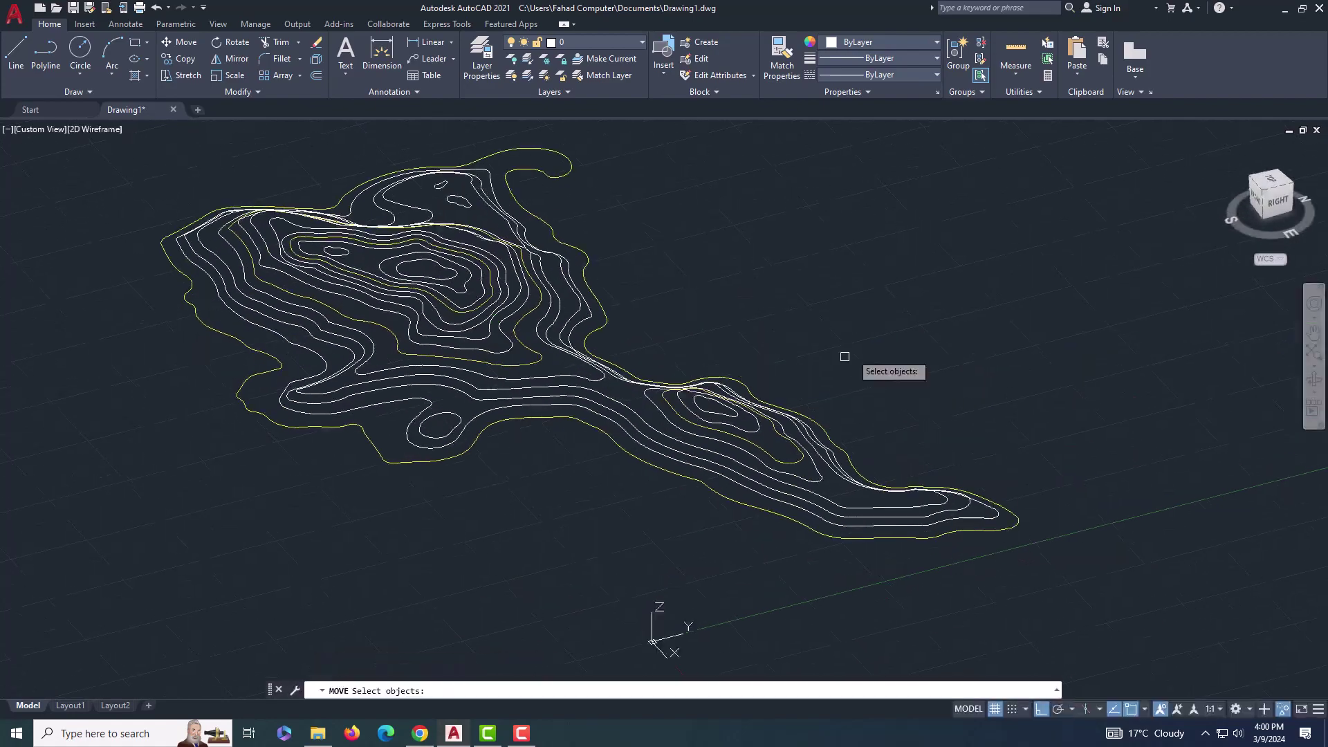
Move all the narrow ridge's contours, the main hill's outer contours and the knoll ring down along Z by 20 units.
click(923, 308)
click(471, 594)
click(443, 413)
key(Return)
click(851, 212)
text(20)
key(Return)
Move every contour outside the main hill's yellow summit contour down along Z by 20 units.
key(Return)
key(Return)
click(775, 209)
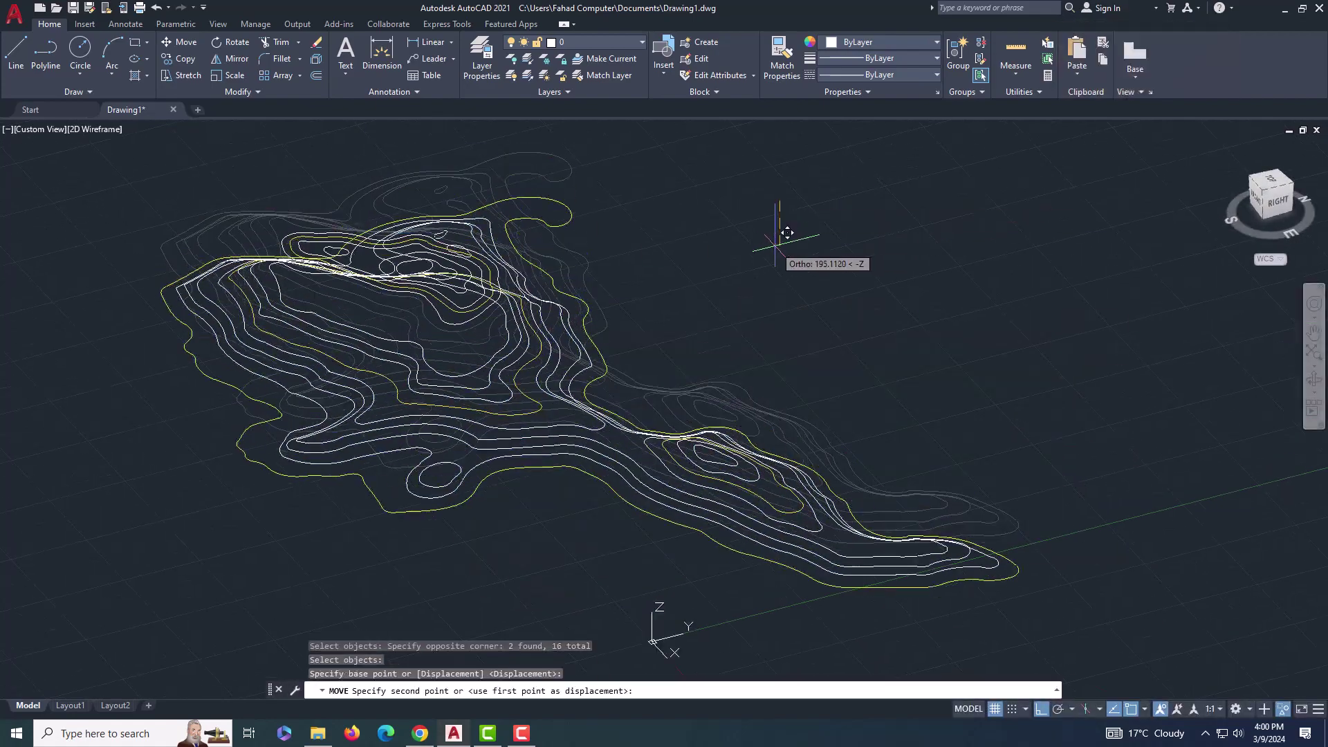
text(20)
key(Return)
Add the next contour inward on the main hill to the selection and move the group down 20 units.
key(Return)
click(478, 328)
mouse_move(628, 346)
shift+middle_down()
mouse_move(634, 258)
mouse_move(639, 325)
shift+middle_up()
key(Return)
click(712, 238)
text(20)
key(Return)
Select the contours across the ridge and the main hill's slopes and move them down another 20 units.
key(Return)
click(967, 293)
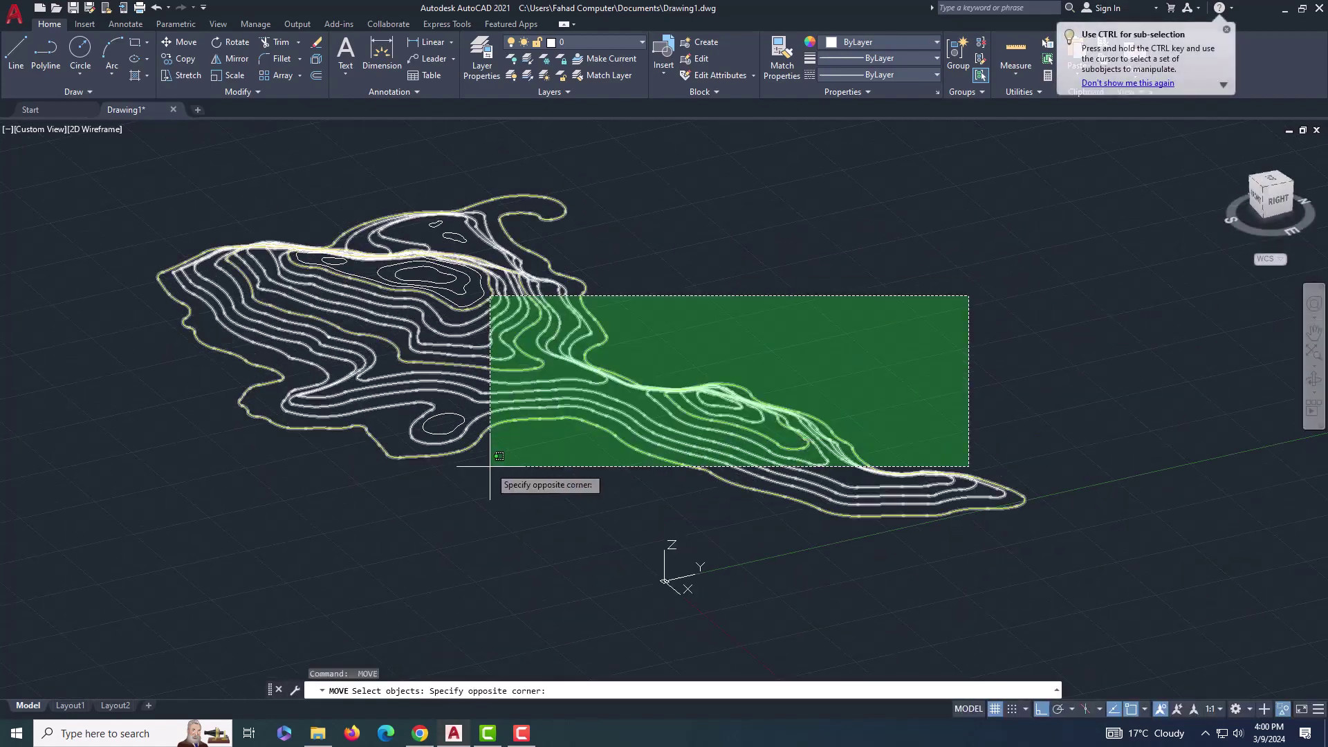
click(489, 466)
text(20)
key(Return)
Move the contours surrounding the innermost summit rings, together with the knoll ring, down along Z by 20 units.
key(Return)
click(843, 341)
click(477, 493)
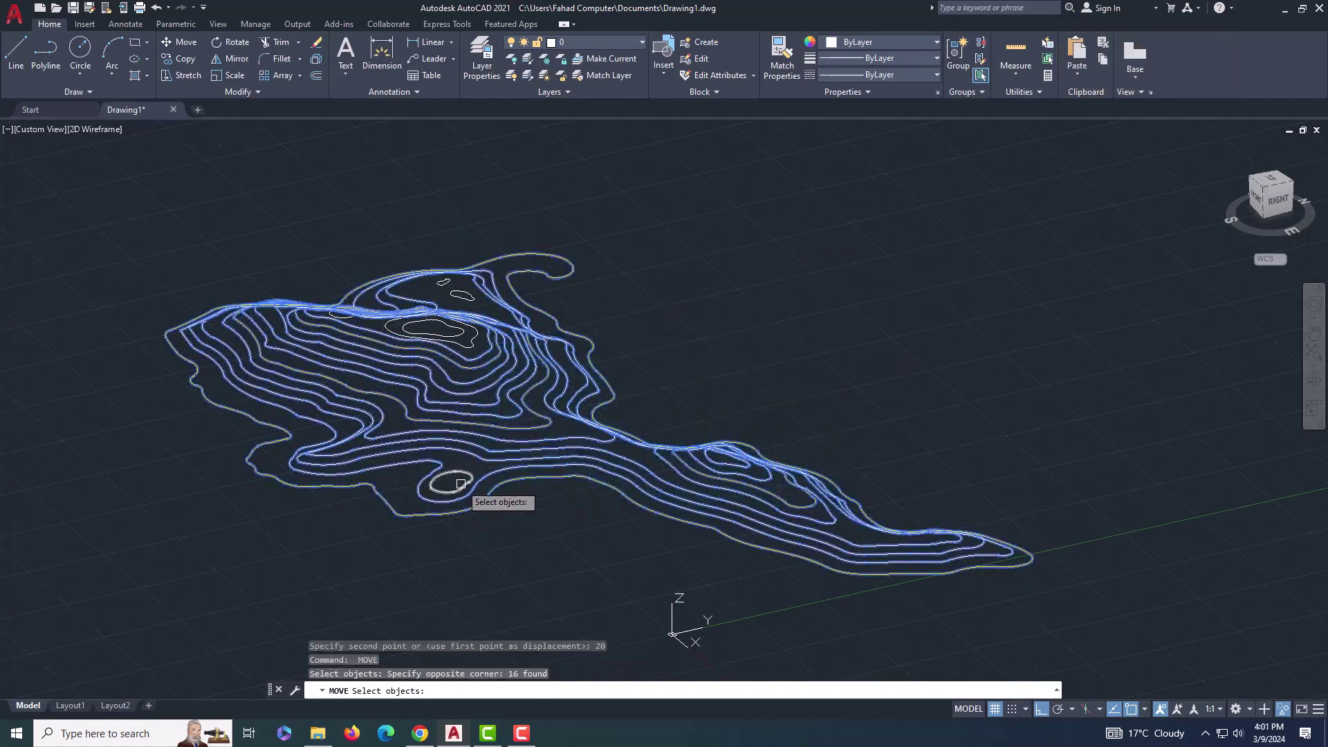
click(465, 487)
key(Return)
click(688, 220)
text(20)
key(Return)
key(Return)
click(458, 334)
shift+middle_drag(351, 322, 367, 235)
key(Escape)
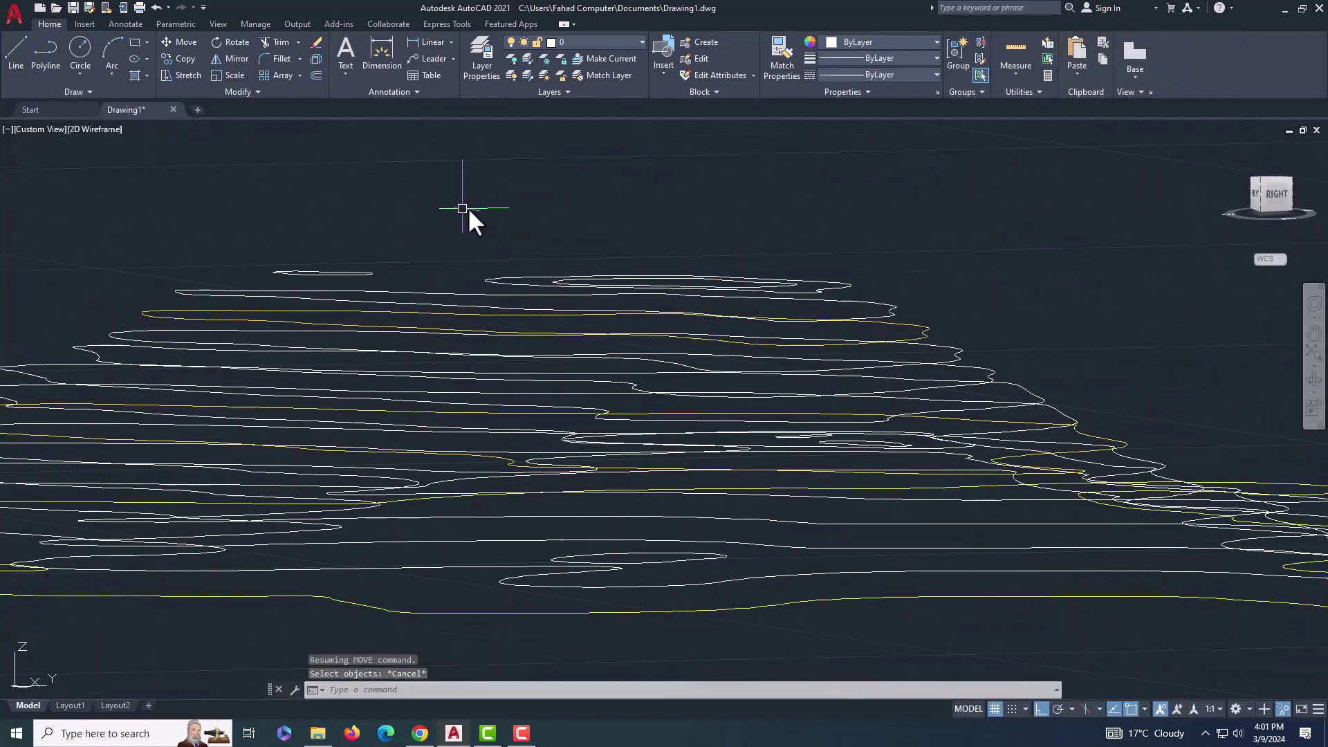
Move the contours below the topmost summit ring down a final 20 units.
key(Return)
click(465, 217)
text(20)
key(Return)
shift+middle_drag(806, 228, 858, 287)
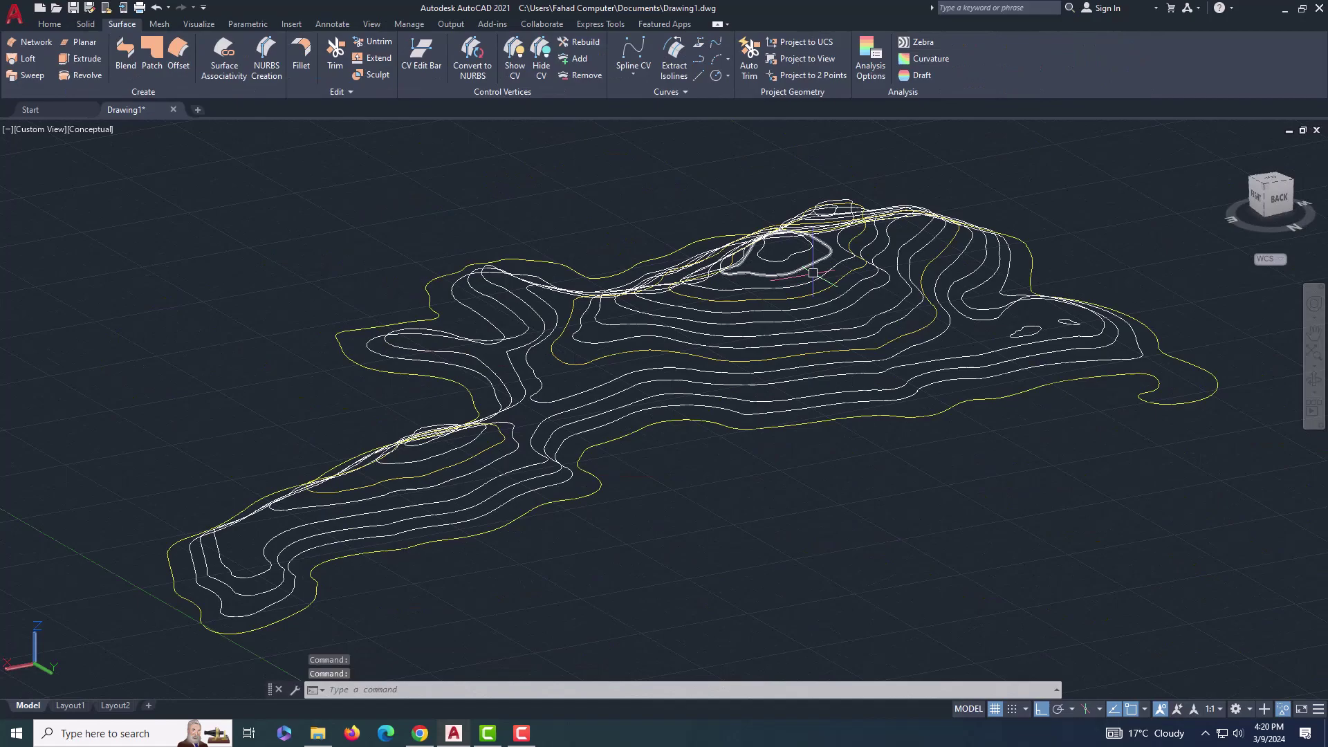
shift+middle_drag(892, 276, 922, 323)
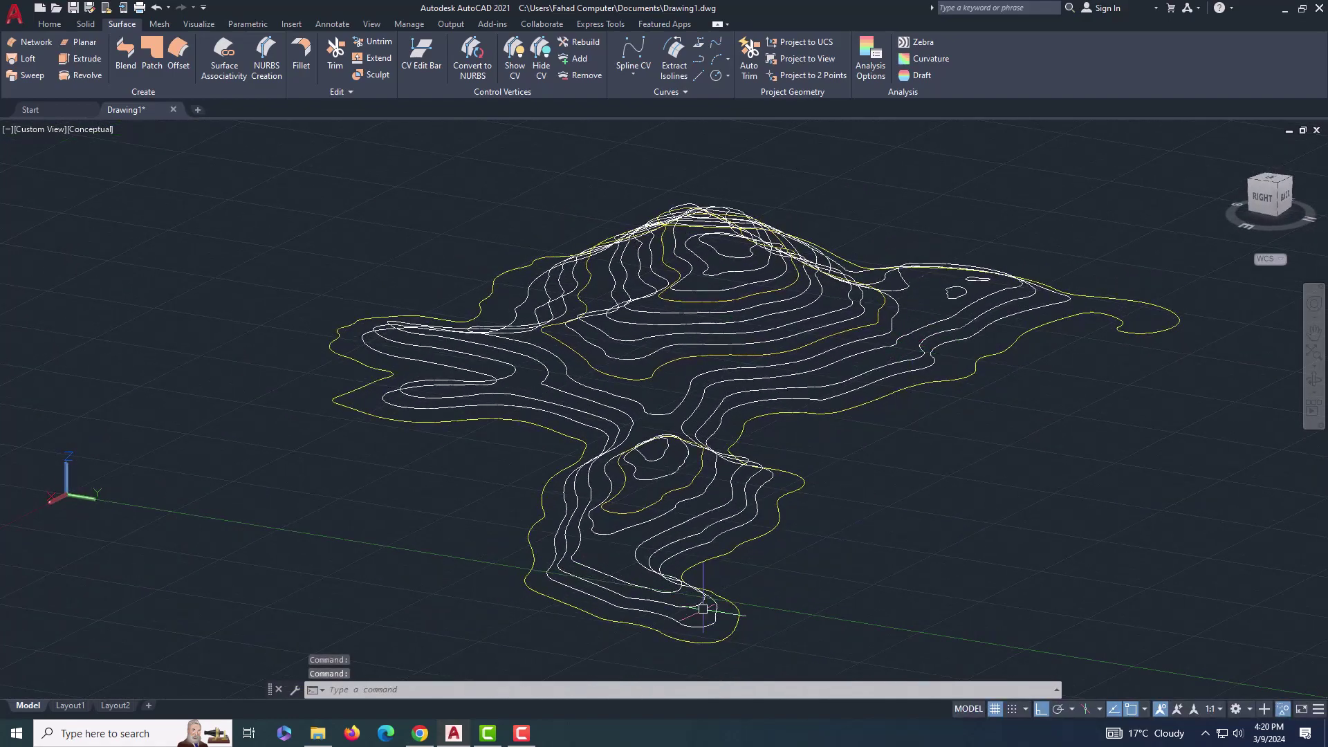